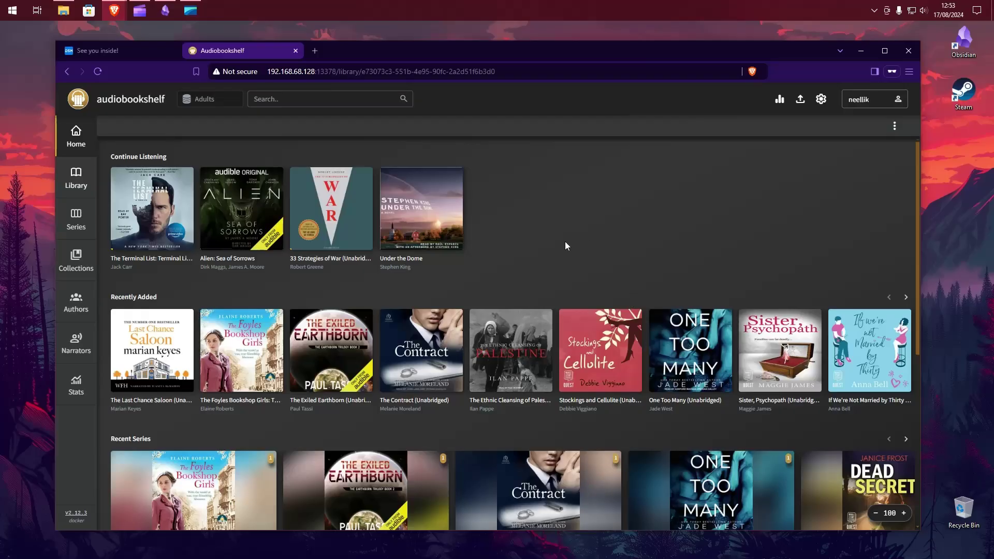
- Browse the Adults library home page and open its full book grid
scroll(561, 243, down, 4)
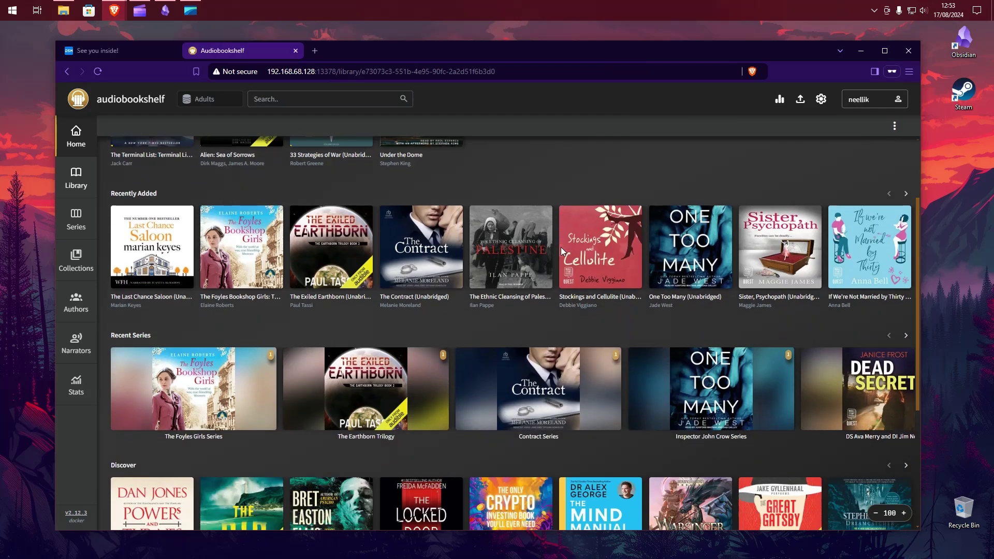
scroll(559, 259, down, 2)
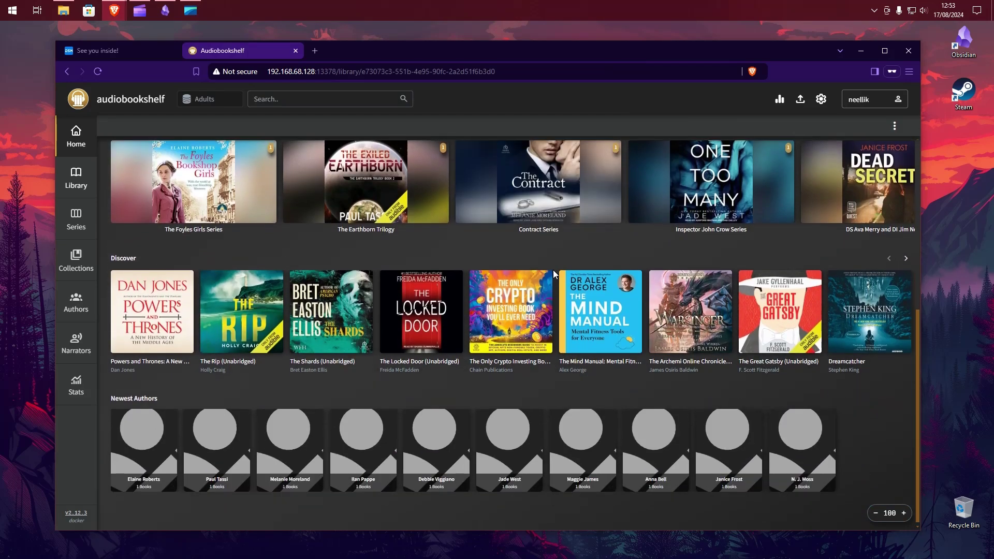
scroll(553, 270, up, 5)
scroll(332, 257, up, 2)
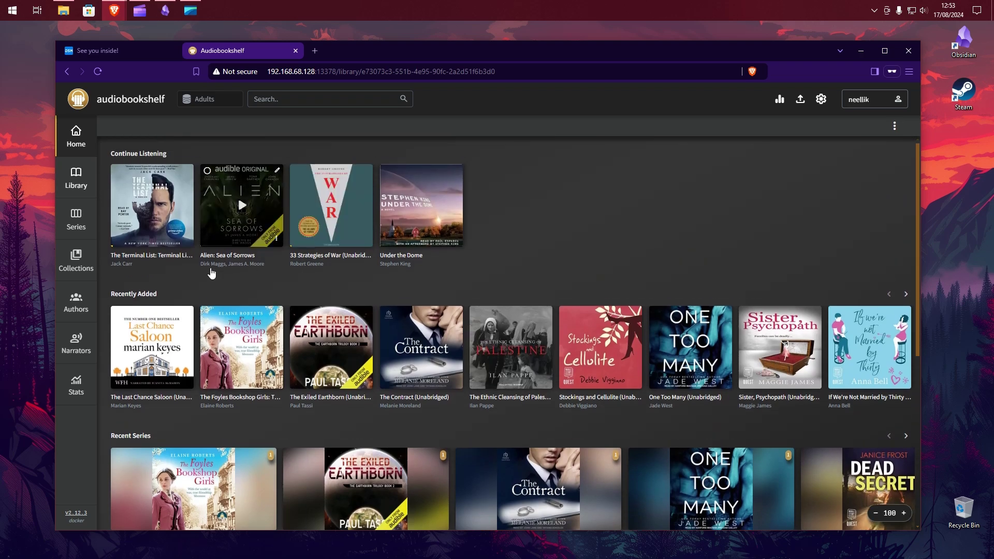
click(80, 190)
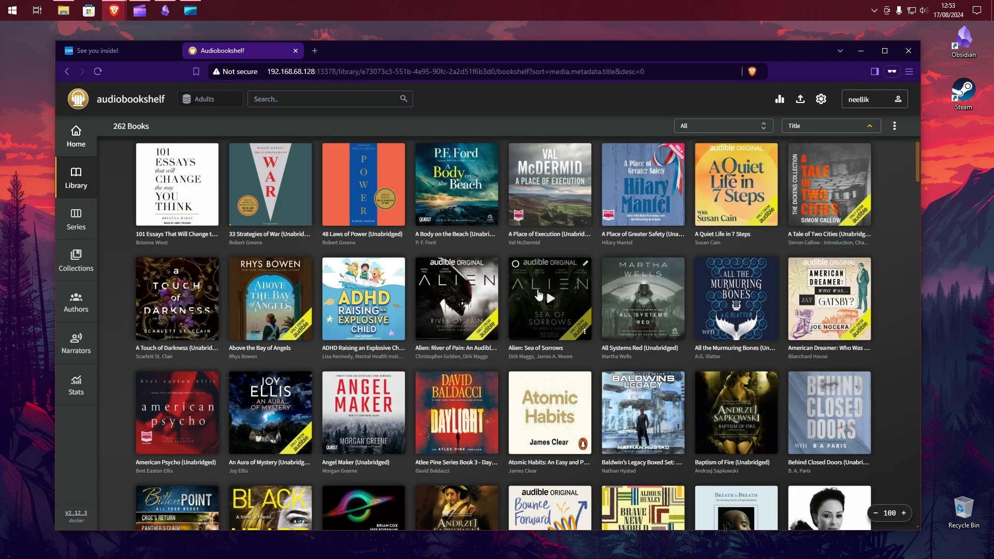
scroll(533, 310, down, 3)
scroll(533, 311, down, 8)
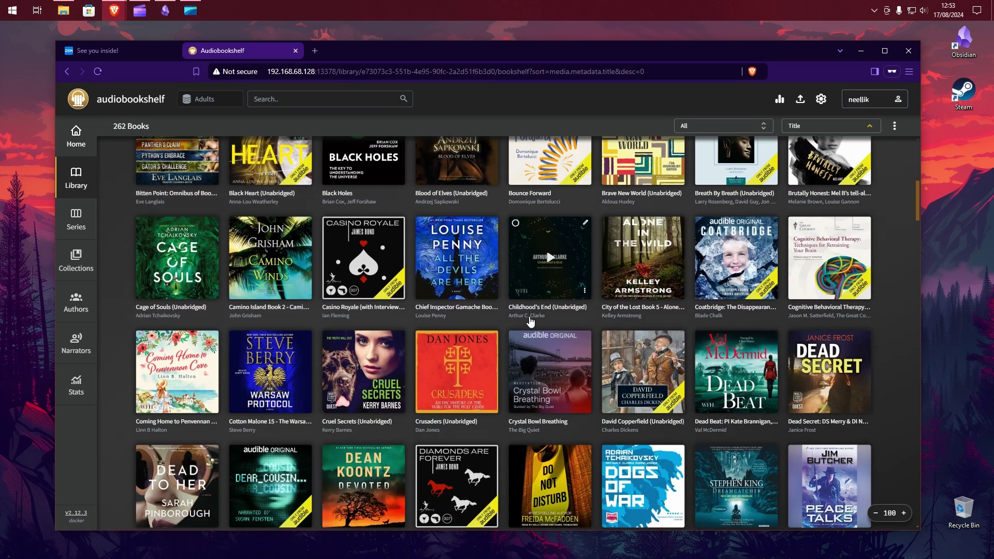
scroll(530, 324, down, 4)
scroll(265, 257, up, 10)
scroll(264, 257, up, 3)
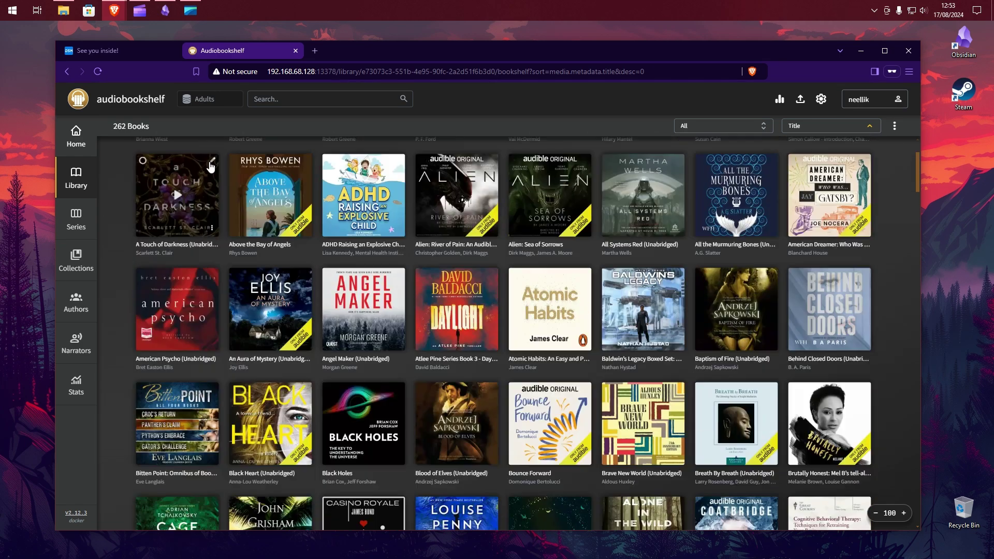
- Switch to the Kids library and browse its home page
click(211, 100)
click(209, 129)
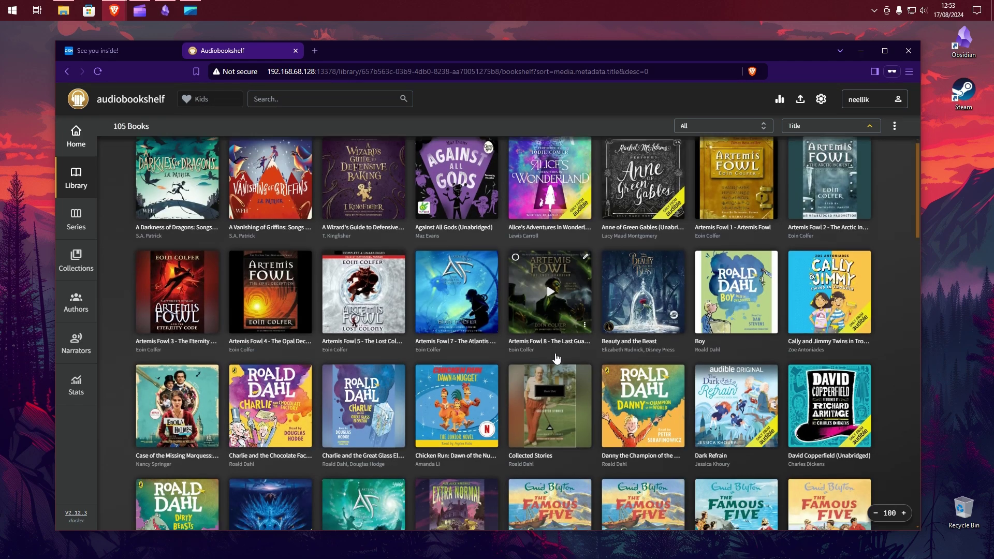
scroll(556, 358, down, 6)
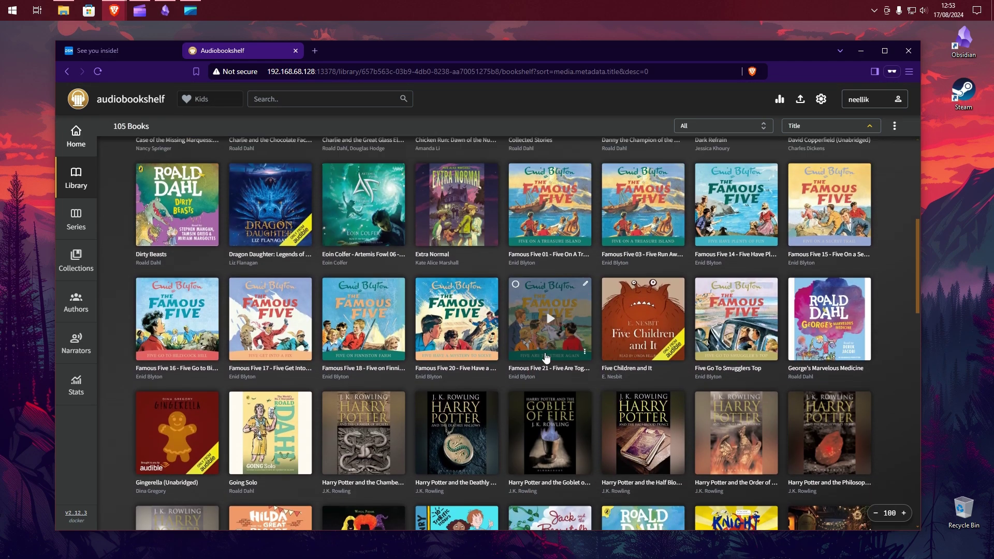
scroll(266, 237, up, 7)
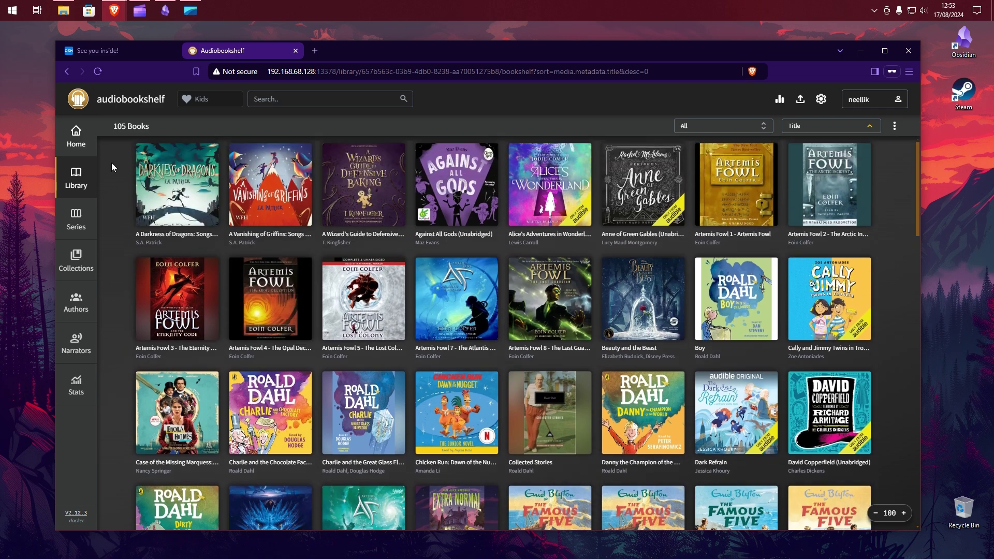
click(76, 136)
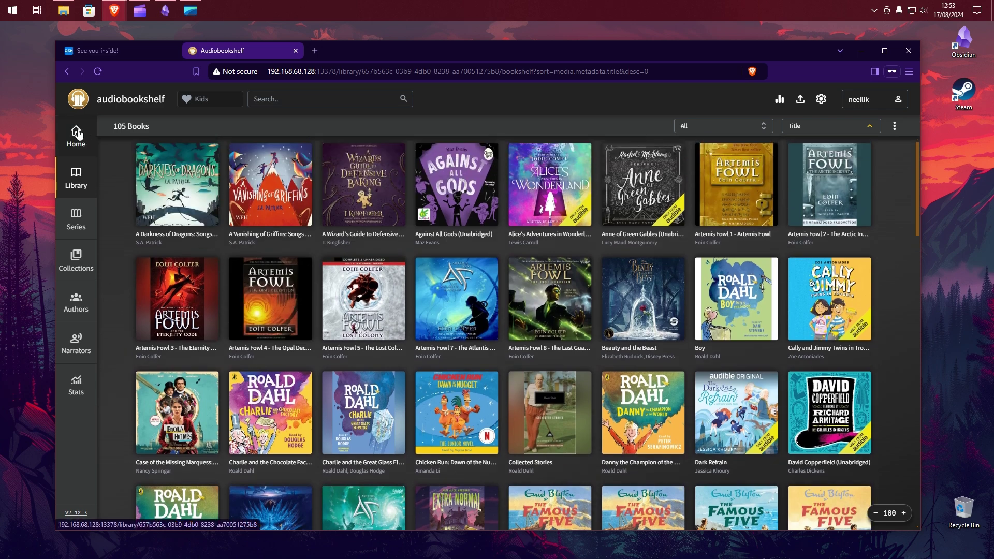
scroll(271, 210, down, 3)
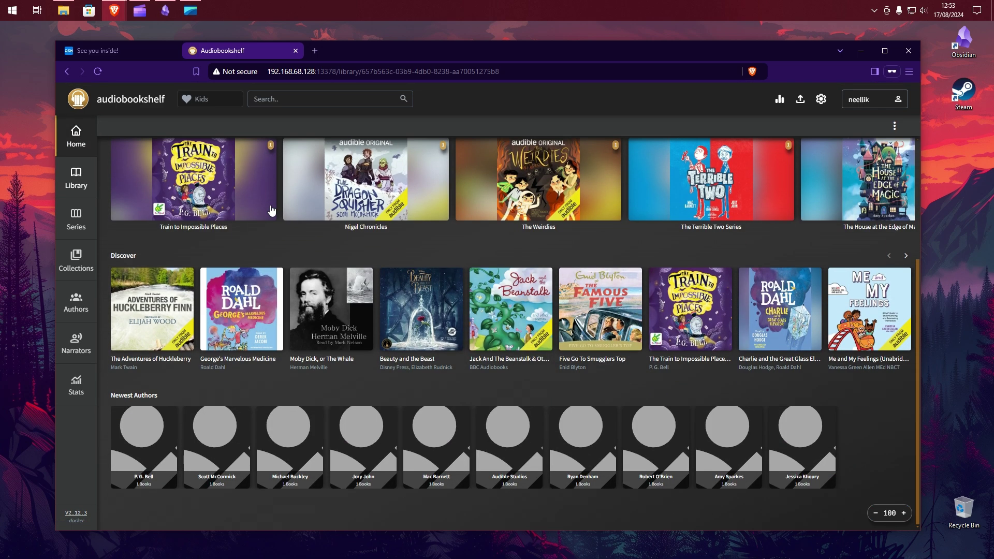
scroll(271, 209, up, 3)
- Switch back to the Adults library, view The Terminal List details, and return home
click(216, 102)
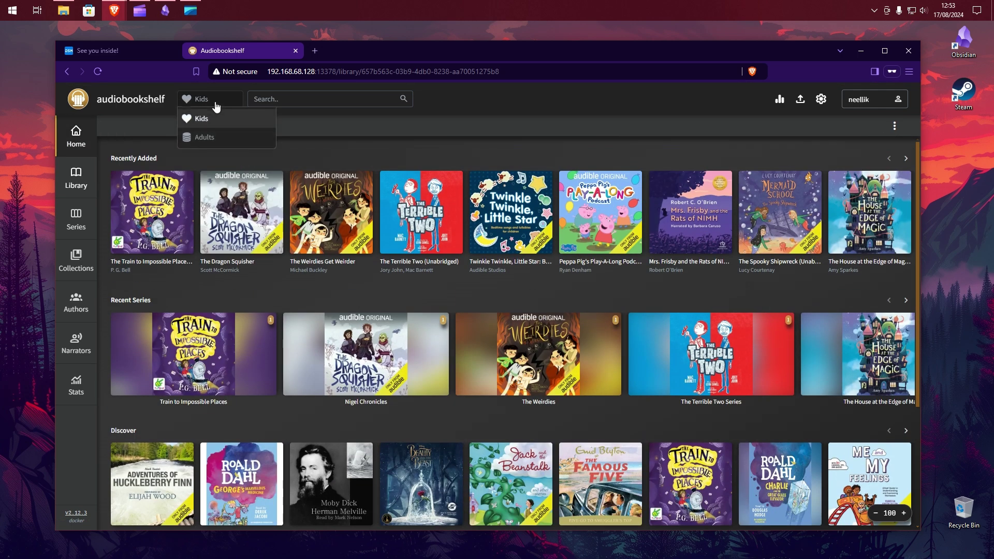
click(208, 136)
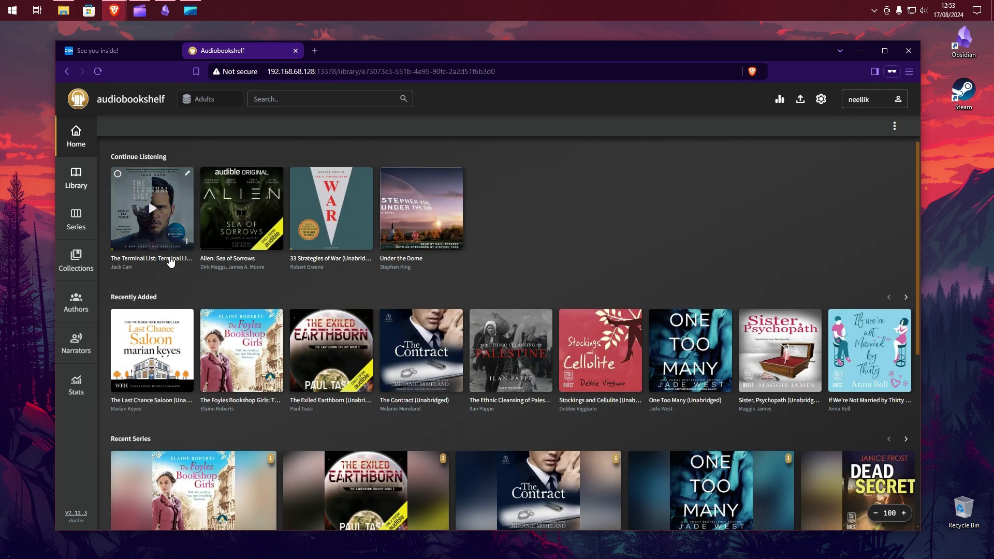
click(171, 258)
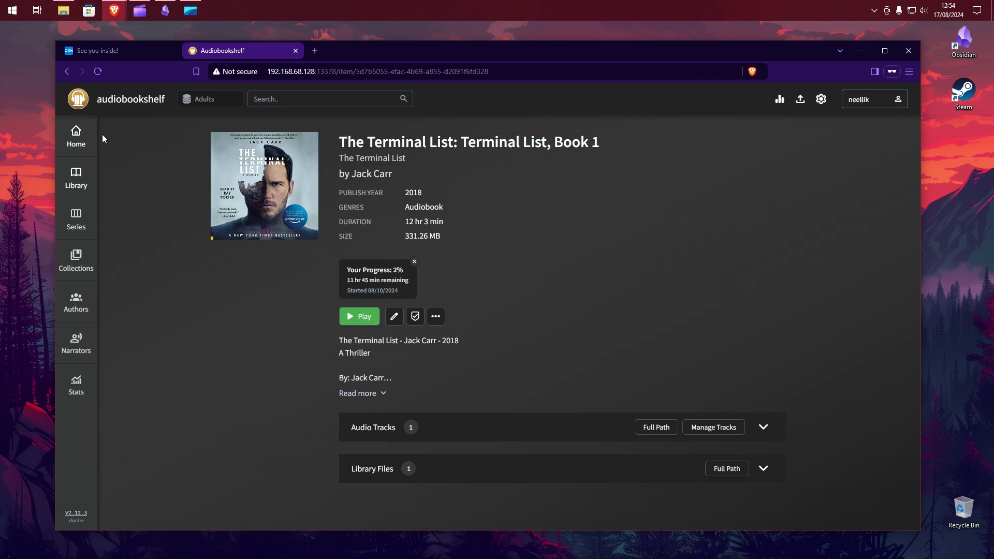
click(77, 134)
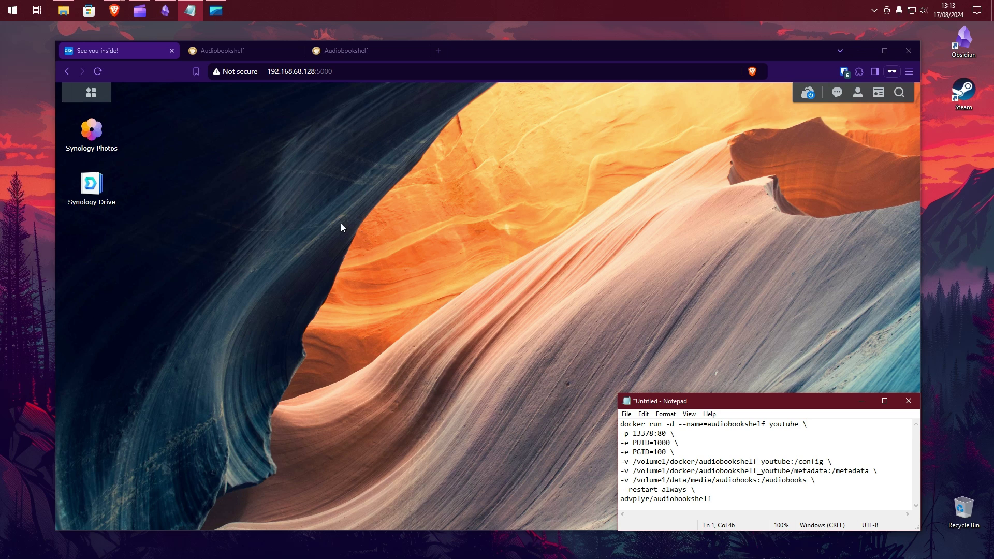
- In File Station, create a folder named audiobookshelf_youtube inside the docker share
click(91, 99)
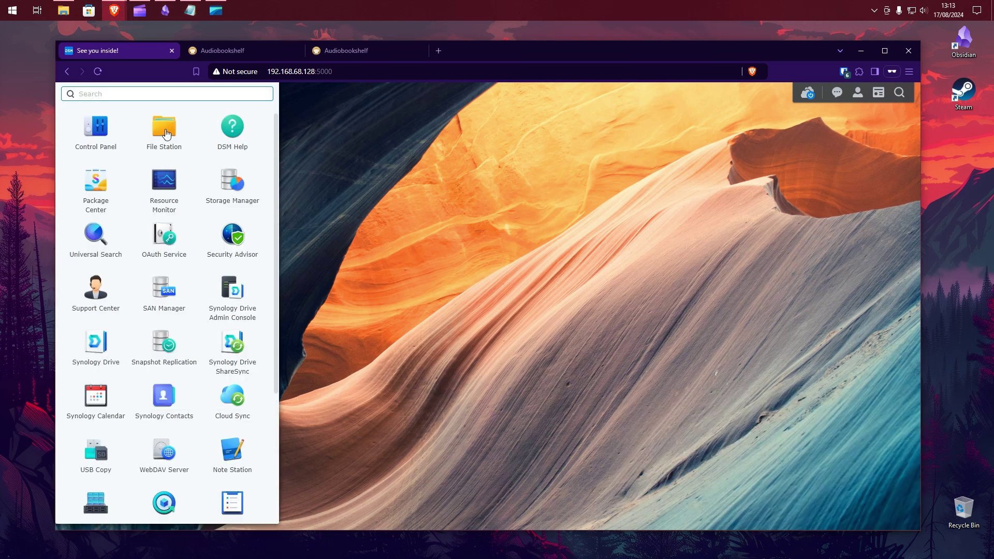
click(165, 134)
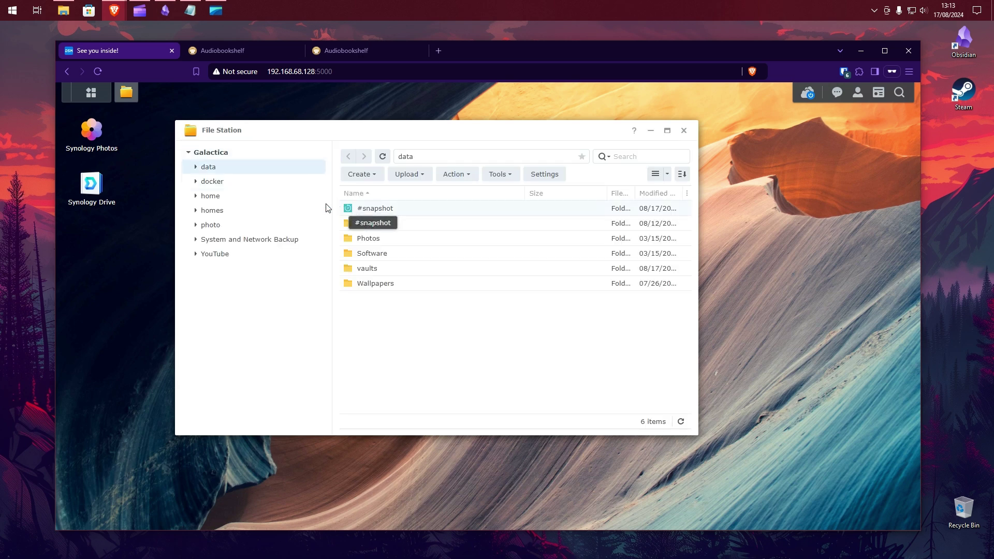
click(230, 183)
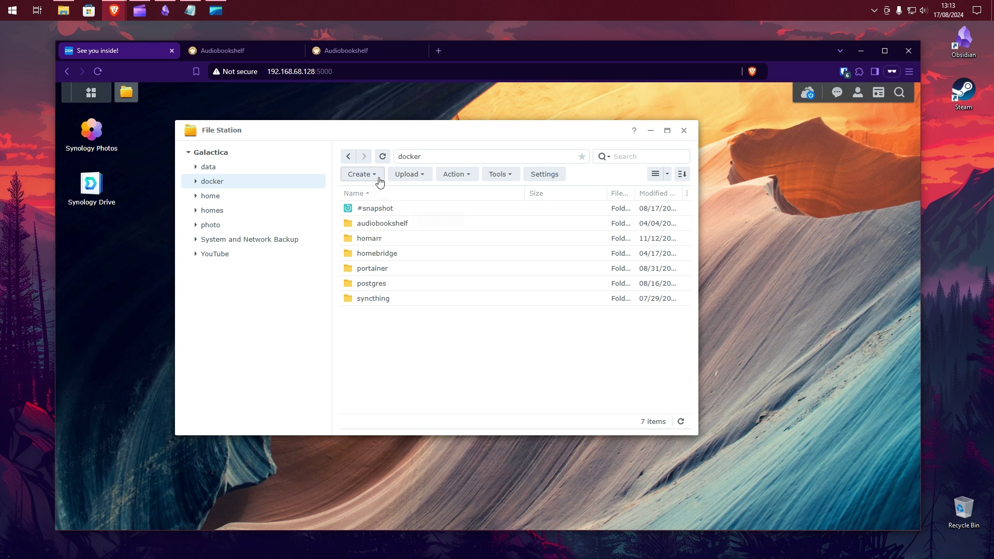
click(376, 176)
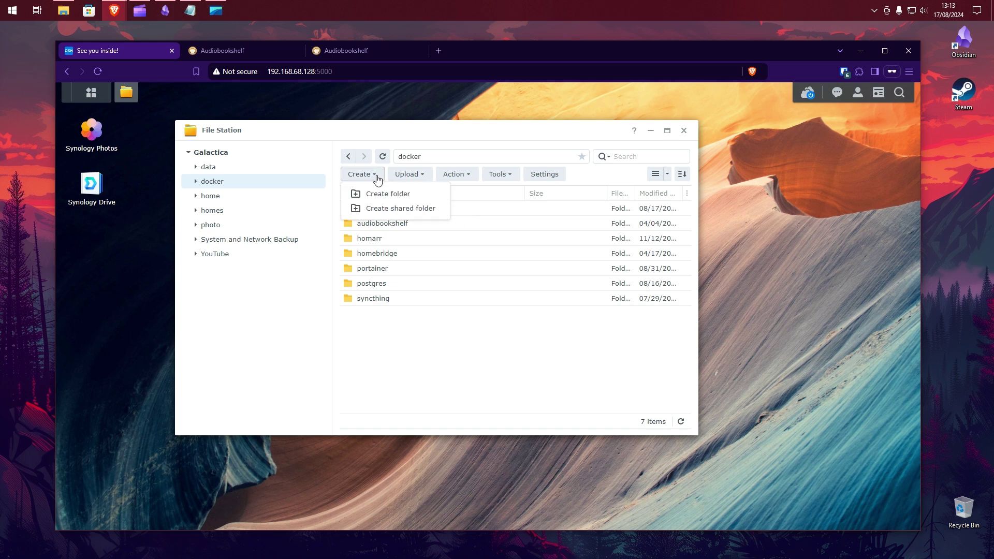
click(421, 195)
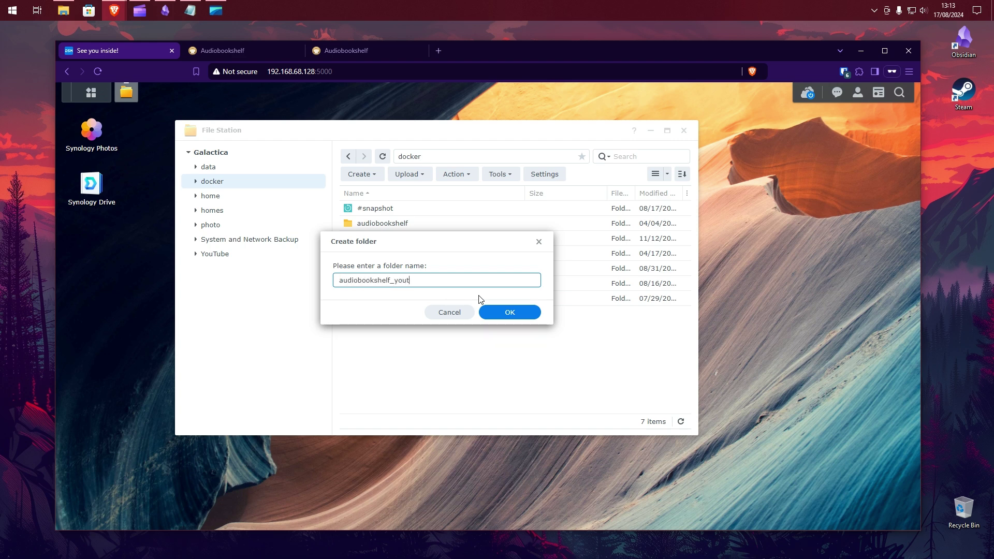
click(492, 313)
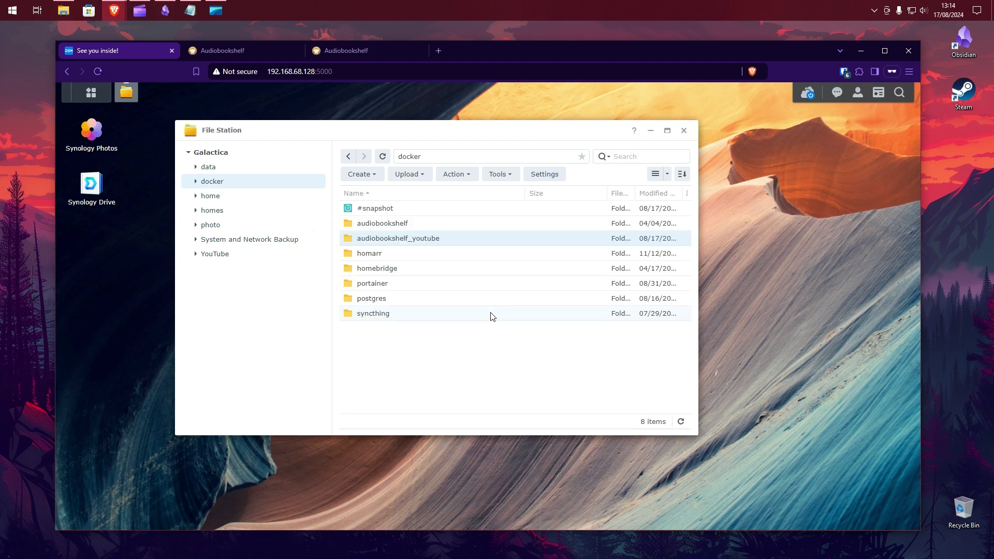
- Add config and metadata subfolders inside audiobookshelf_youtube, then close File Station
double_click(453, 241)
click(378, 177)
click(420, 197)
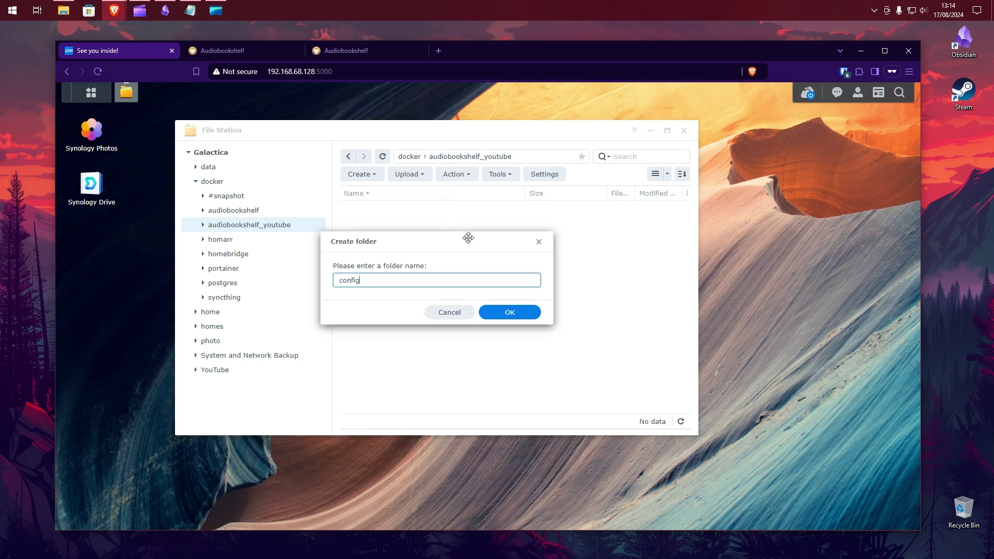
click(510, 312)
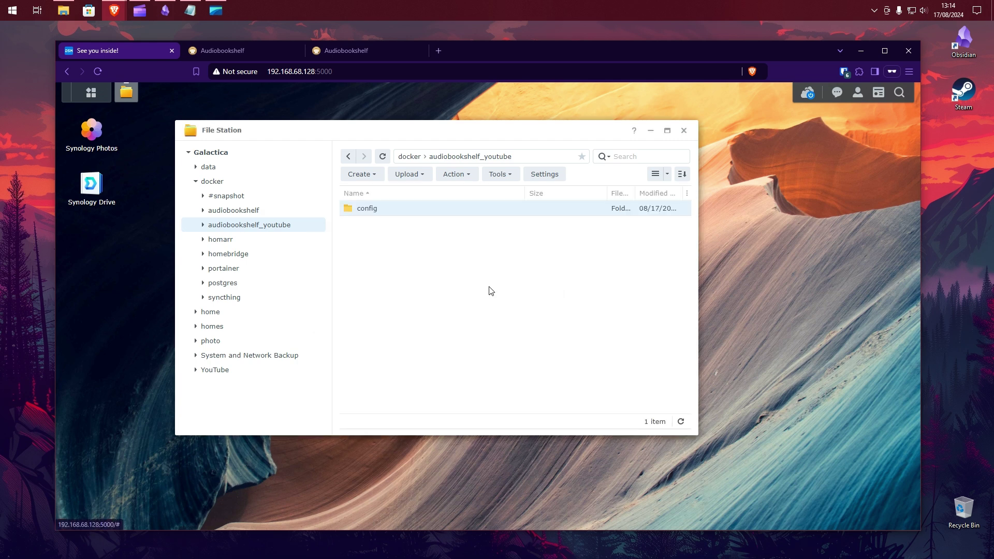
click(378, 177)
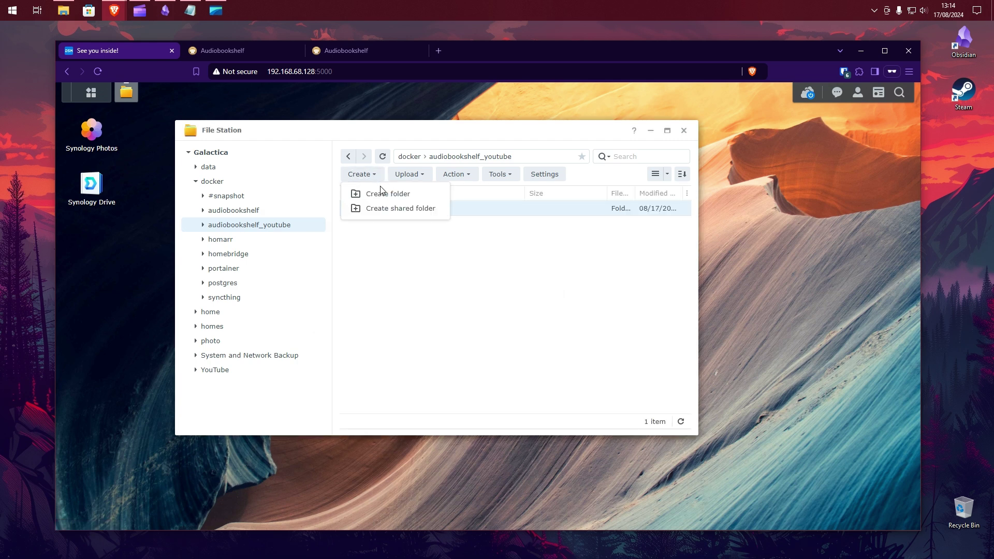
click(421, 198)
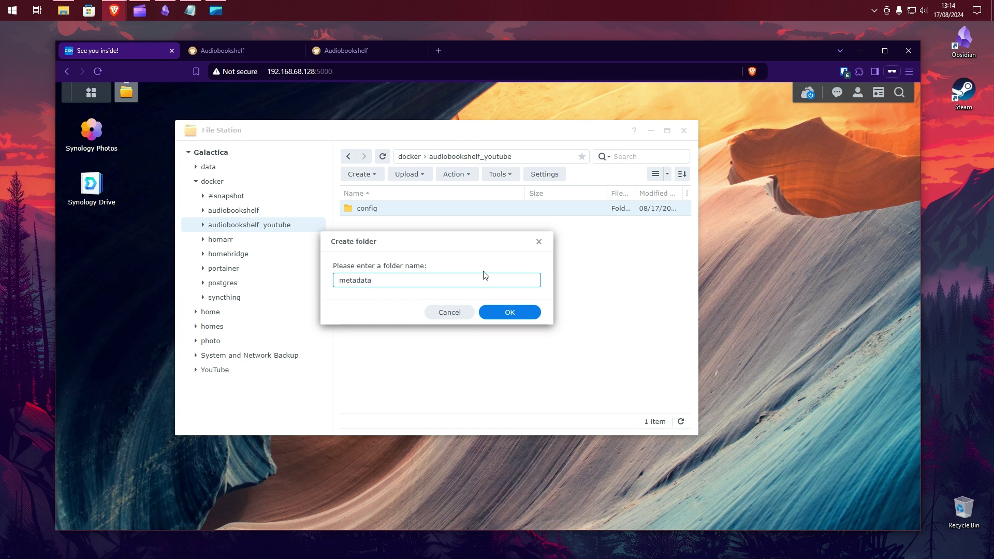
click(514, 314)
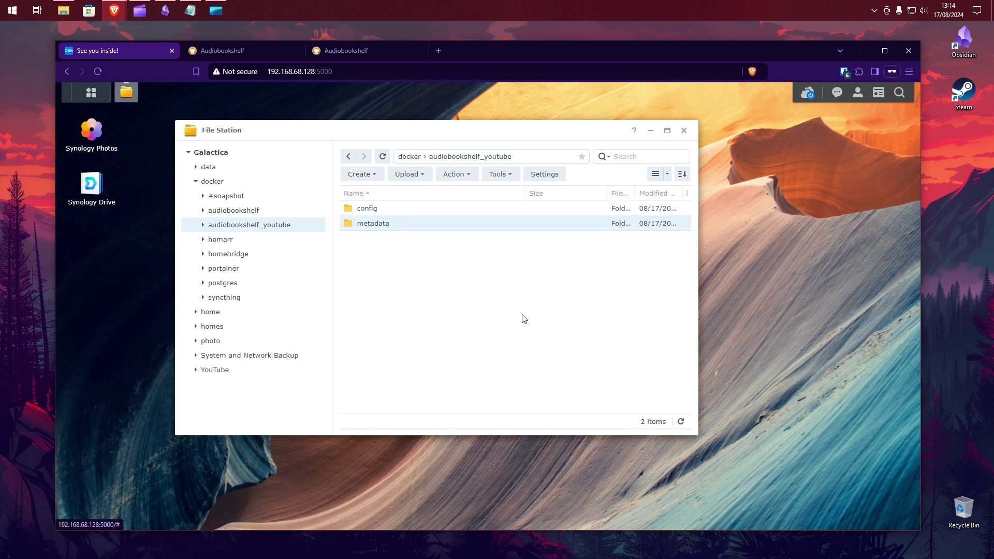
click(685, 131)
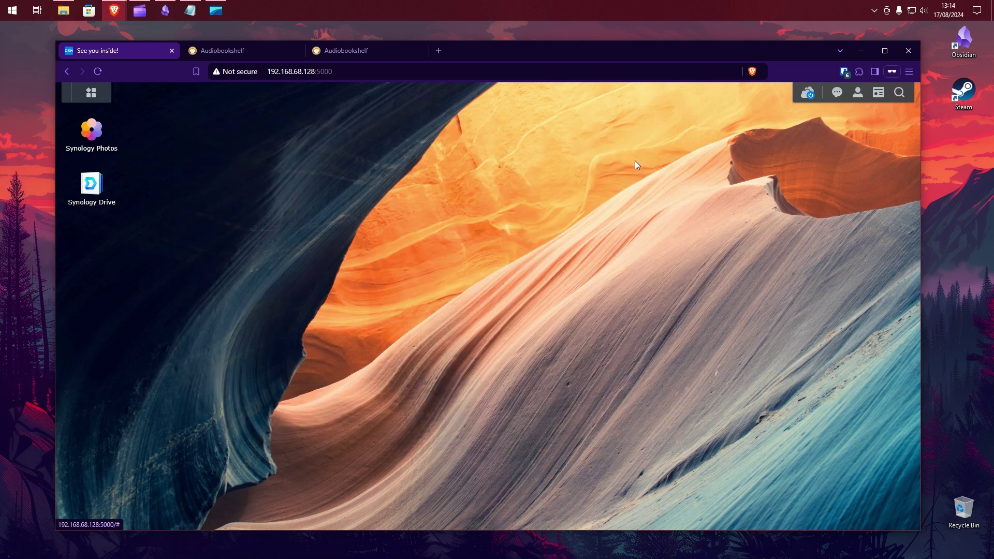
- Start a new triggered user-defined script task in Control Panel's Task Scheduler
click(92, 93)
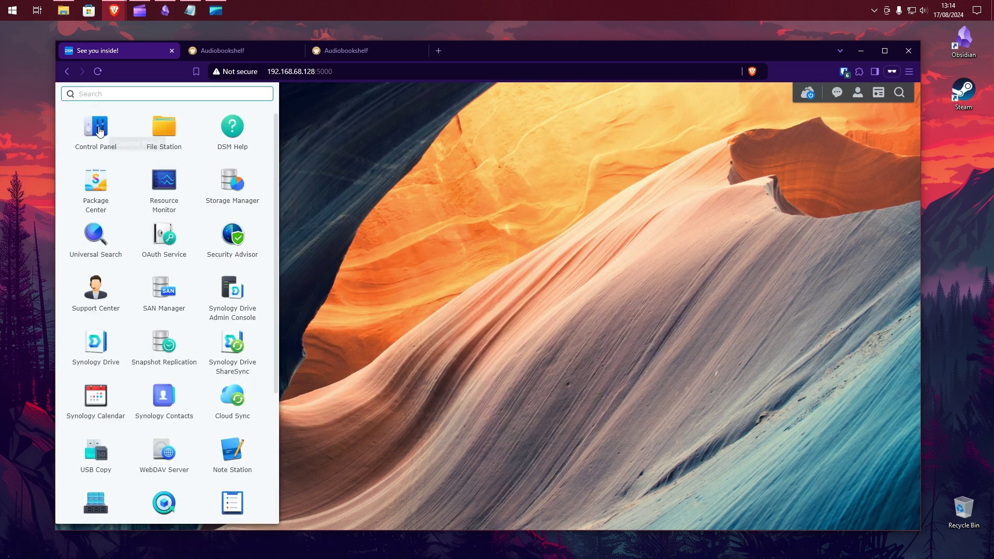
click(99, 131)
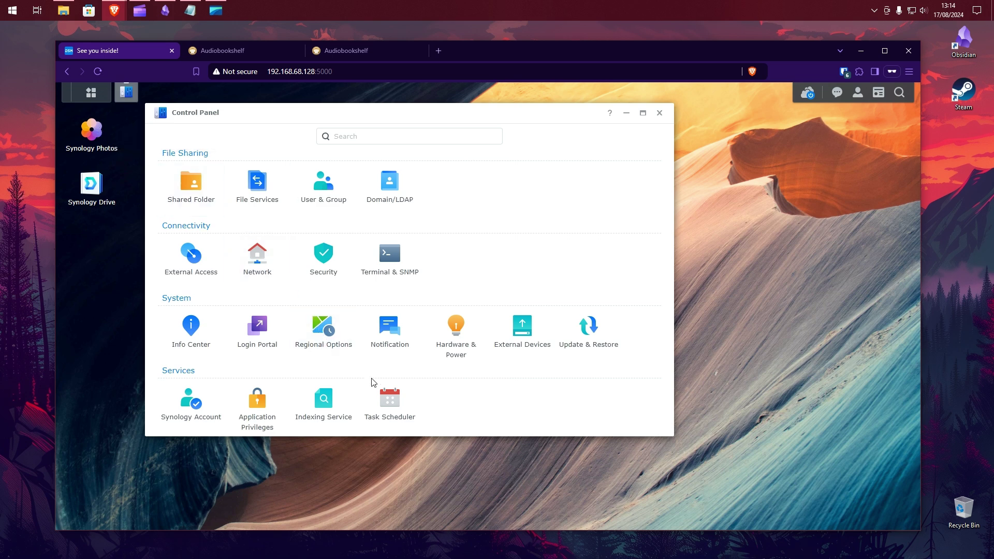
click(395, 402)
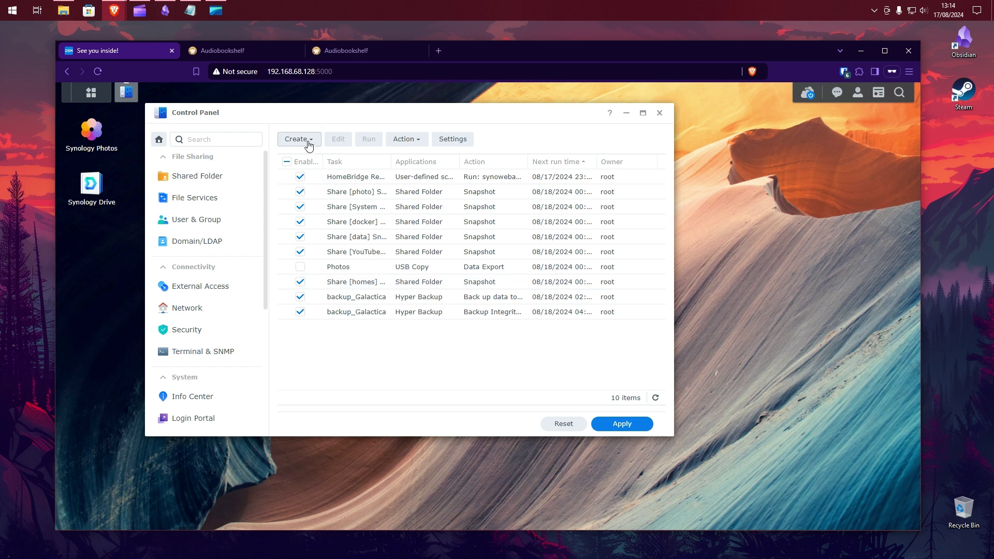
click(304, 139)
mouse_move(345, 180)
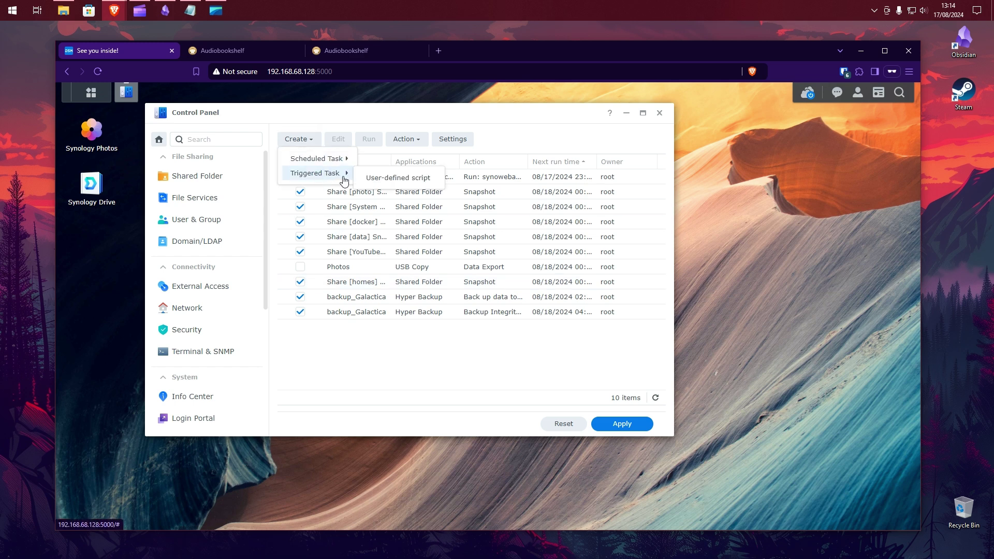
click(434, 179)
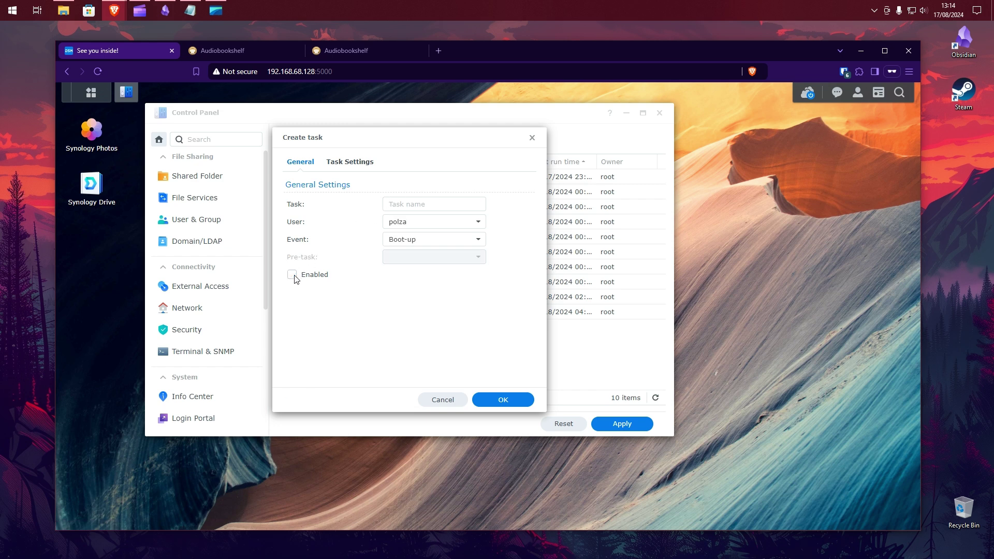
- Name the task audiobookshelf and set it to run as root
click(408, 205)
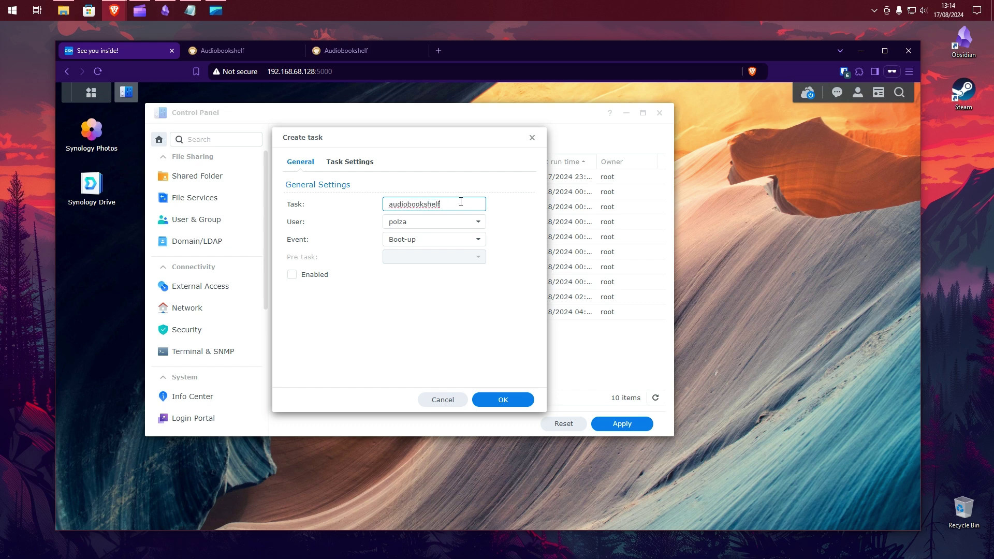
click(476, 223)
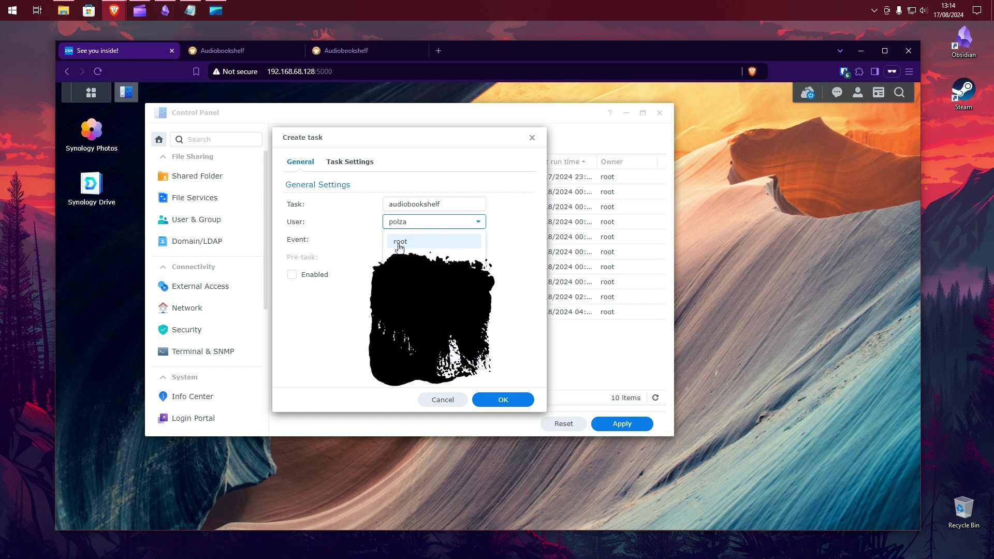
click(435, 243)
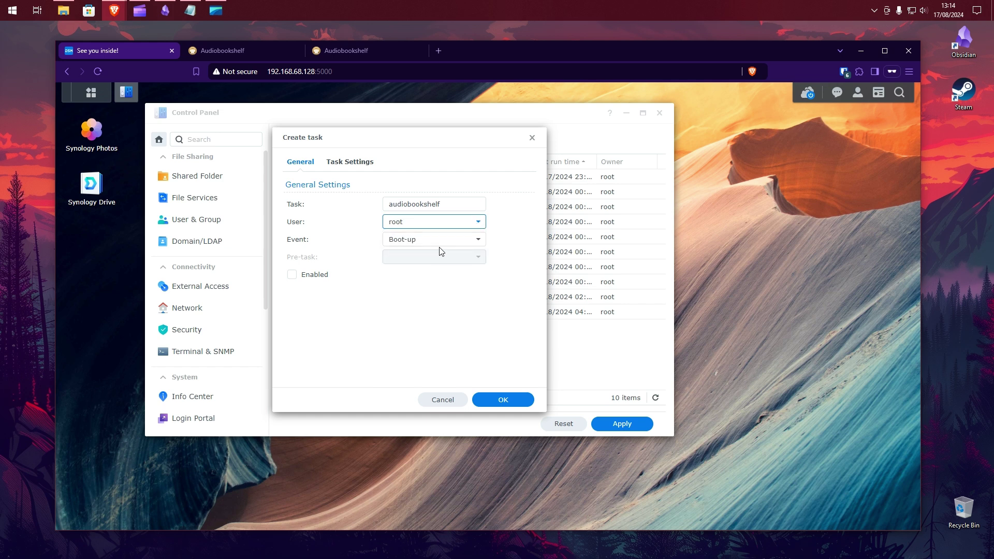
- Paste the docker run command from Notepad into the task's User-defined script box
click(356, 166)
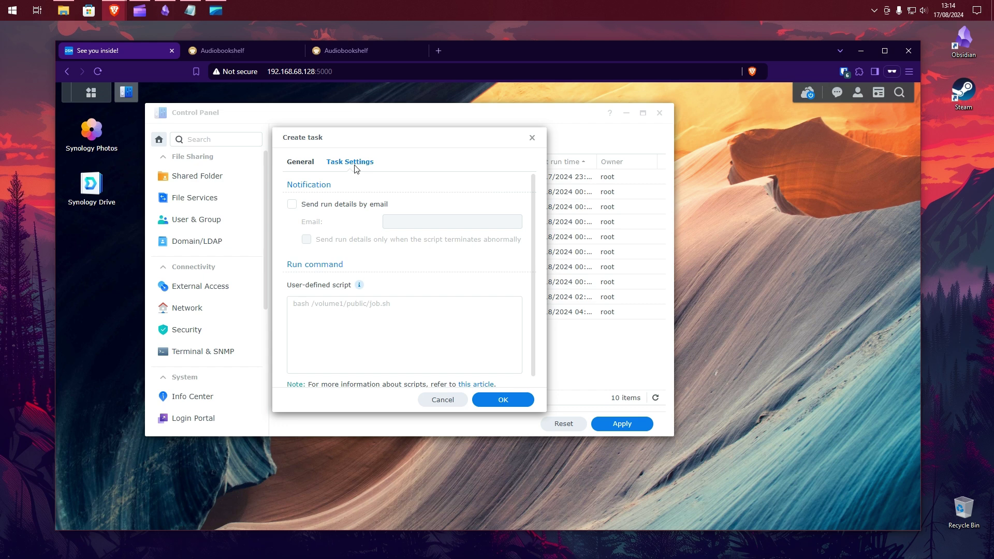
click(193, 16)
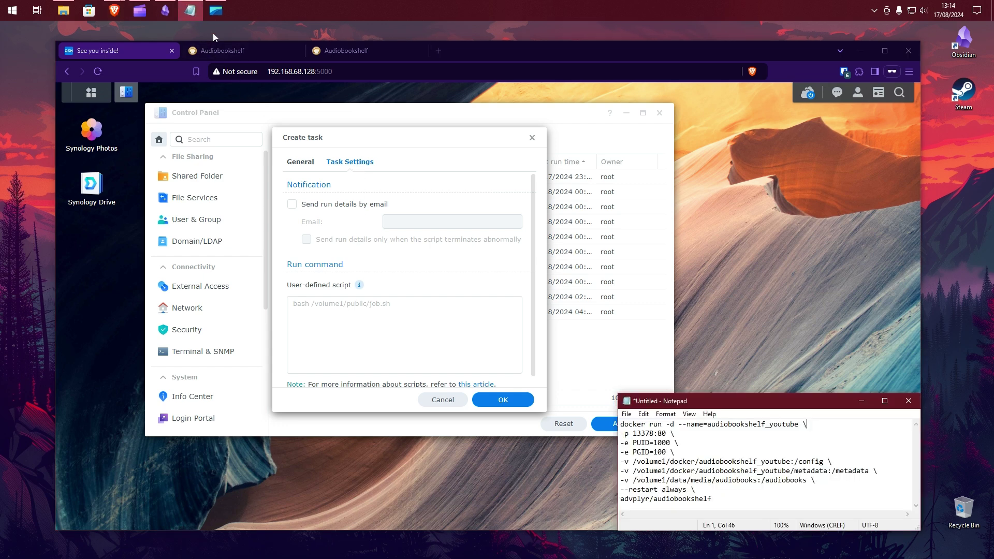
drag(712, 498, 620, 425)
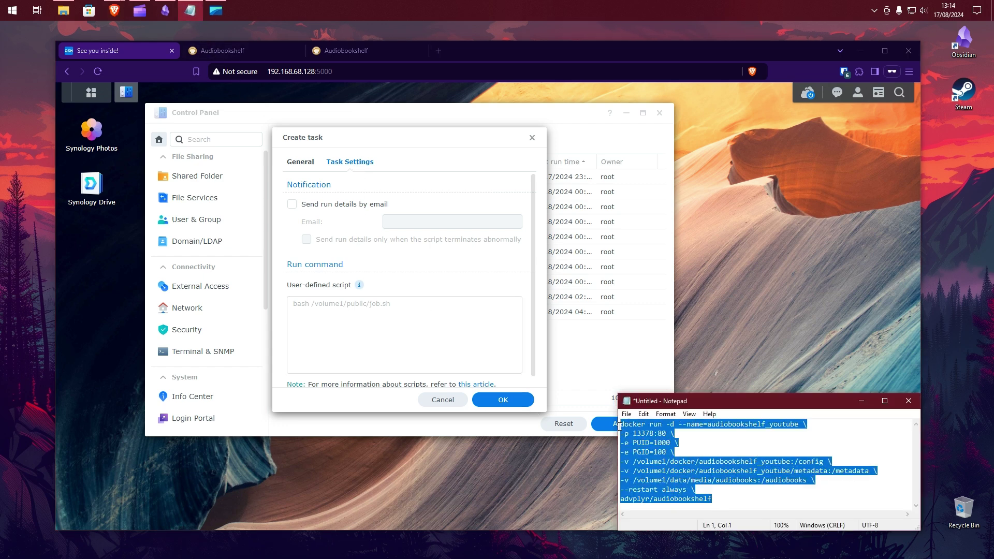
click(391, 305)
key(ctrl+v)
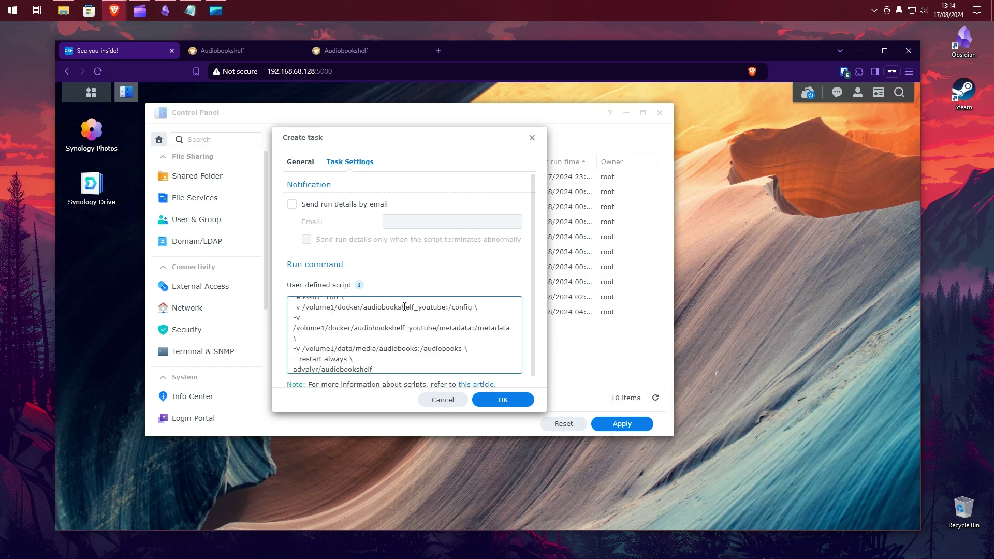
drag(518, 348, 519, 322)
scroll(413, 348, down, 1)
drag(518, 342, 521, 369)
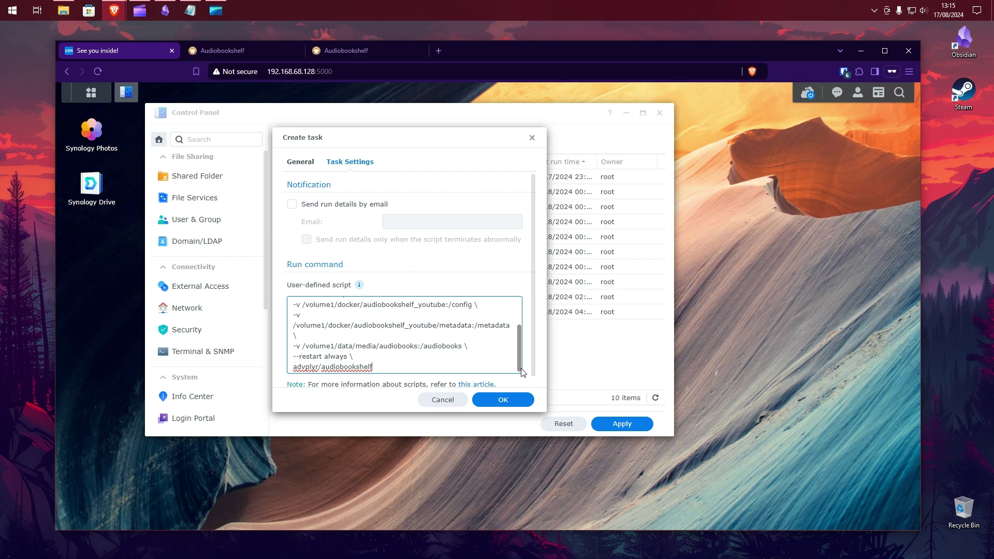
- Save the task, accepting the root warning and confirming with the DSM account password
click(515, 402)
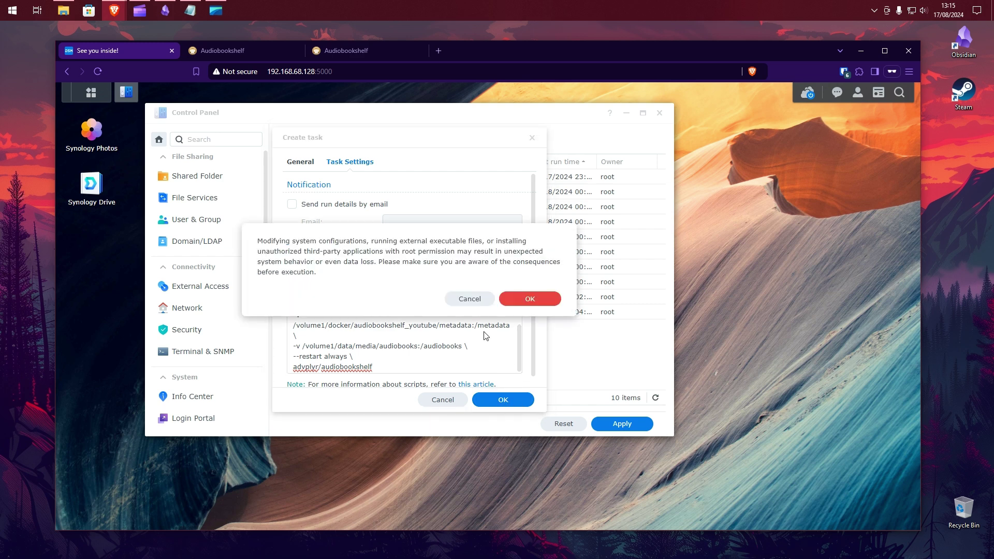
click(546, 305)
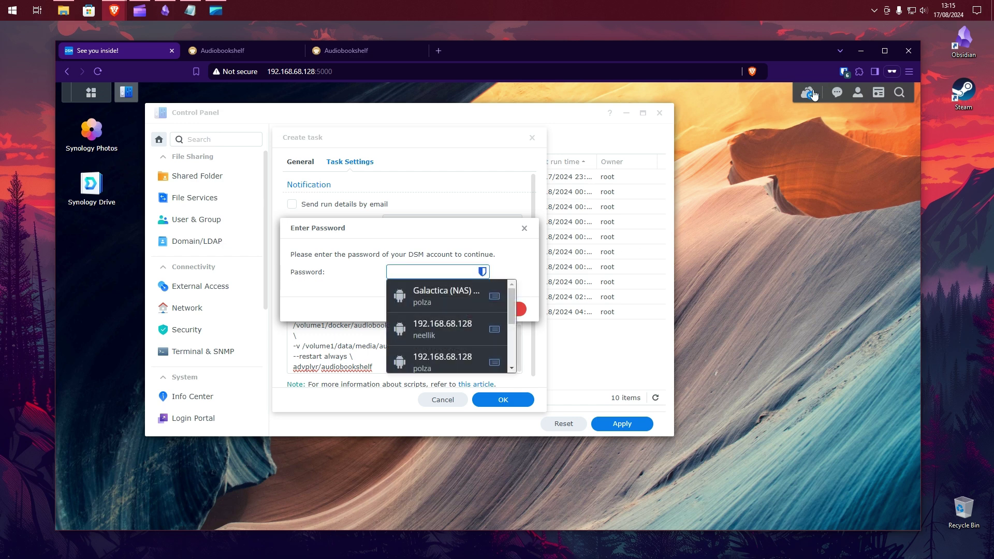
click(844, 73)
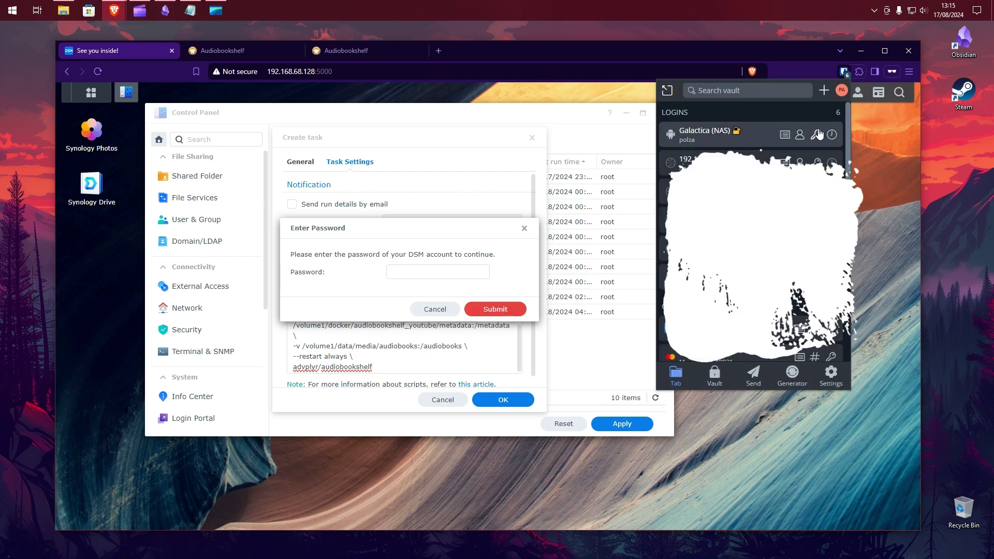
click(816, 135)
click(435, 272)
key(ctrl+v)
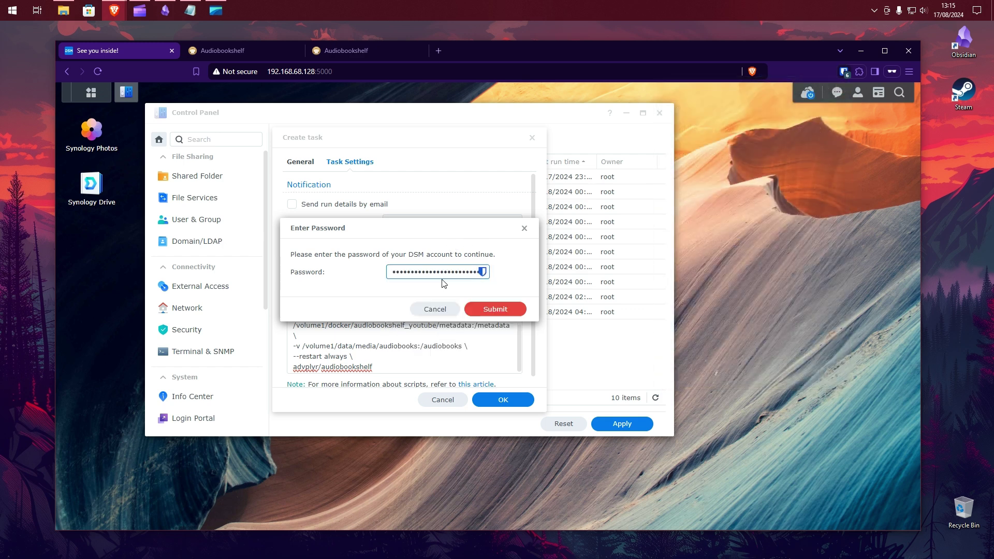
click(522, 311)
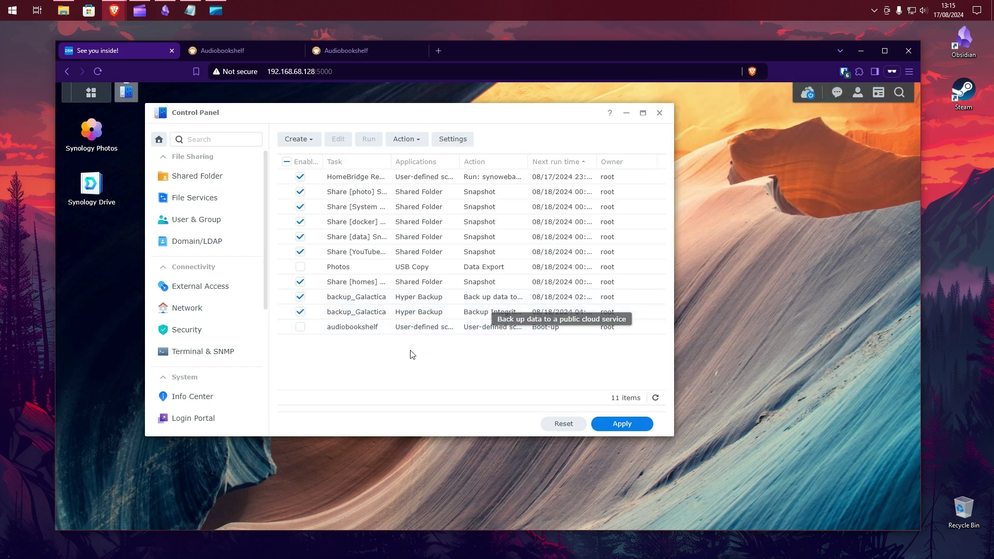
- Run the audiobookshelf task once from the task list
click(361, 327)
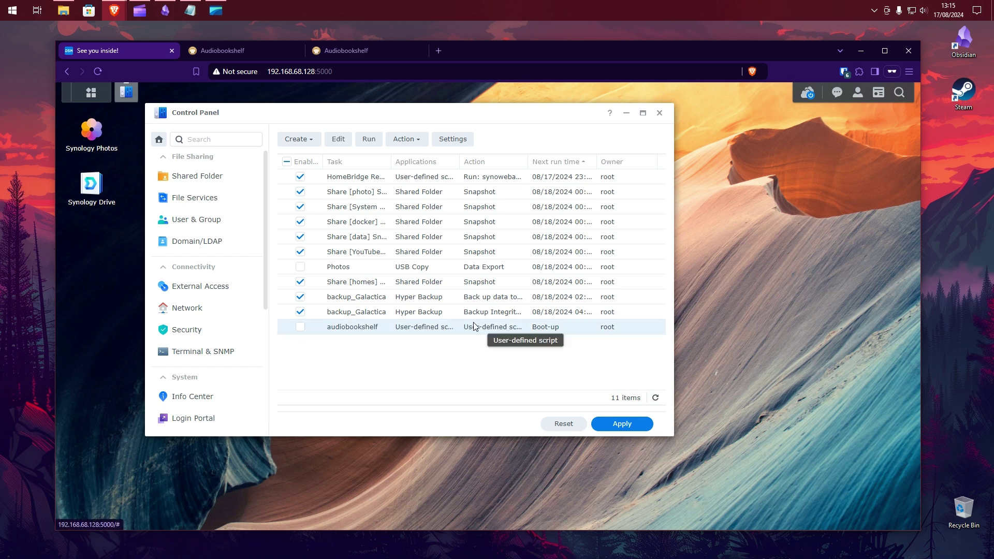
click(379, 146)
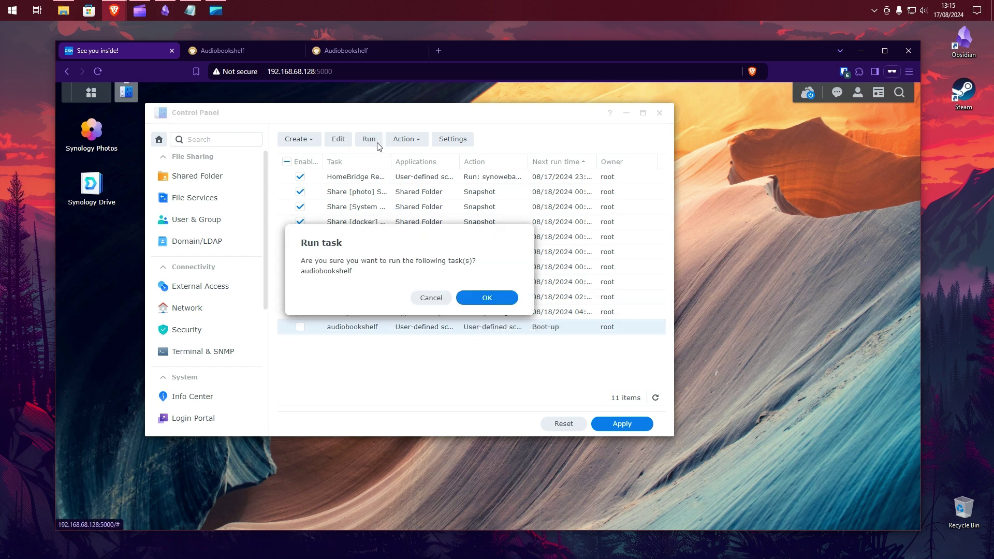
click(484, 299)
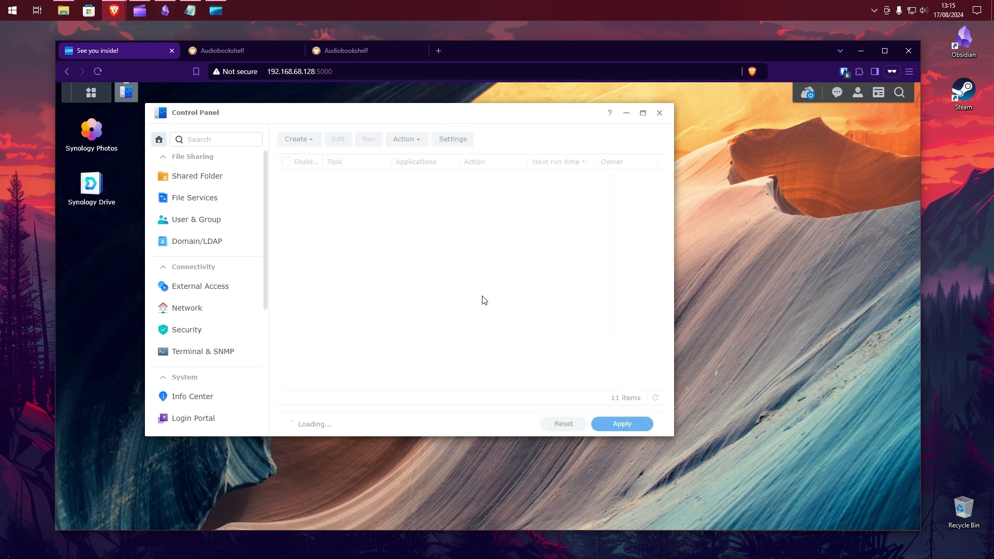
- Close Control Panel and open the audiobookshelf_youtube container's details in Container Manager
click(660, 113)
click(91, 93)
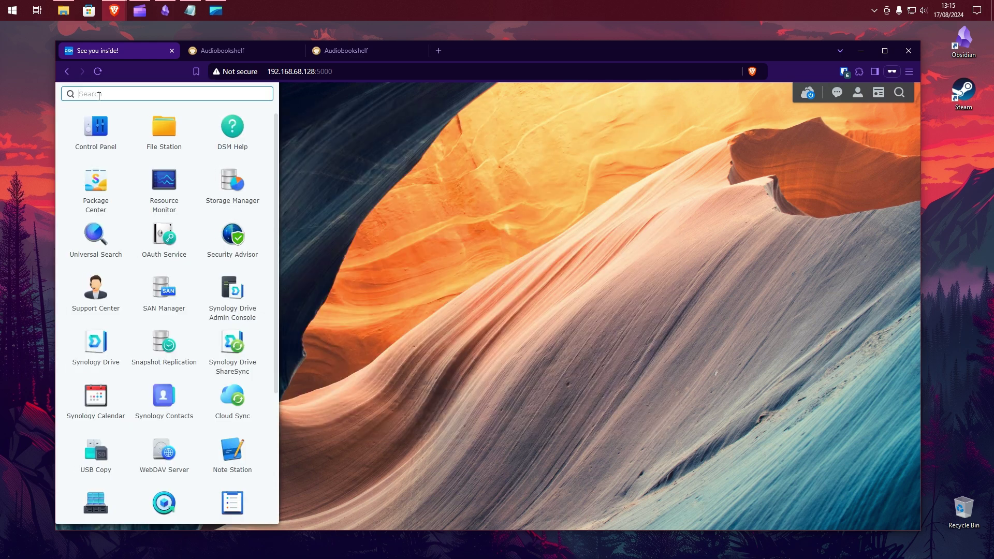
scroll(178, 326, down, 3)
click(232, 382)
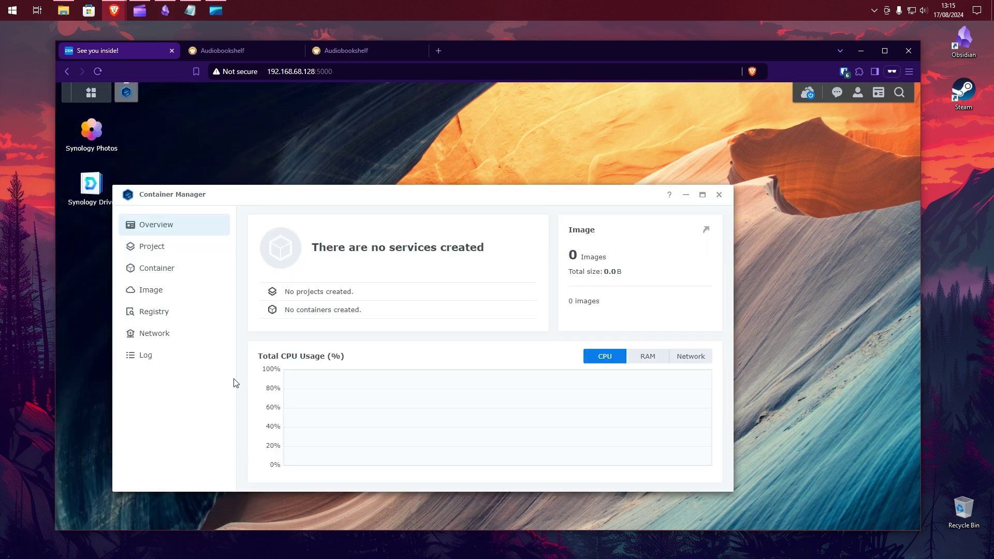
click(165, 266)
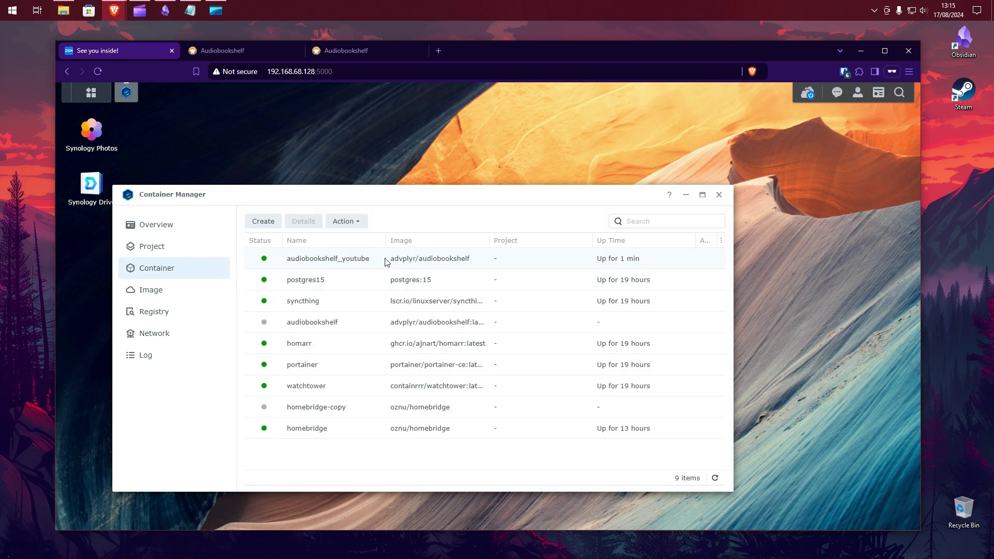
click(381, 261)
double_click(381, 261)
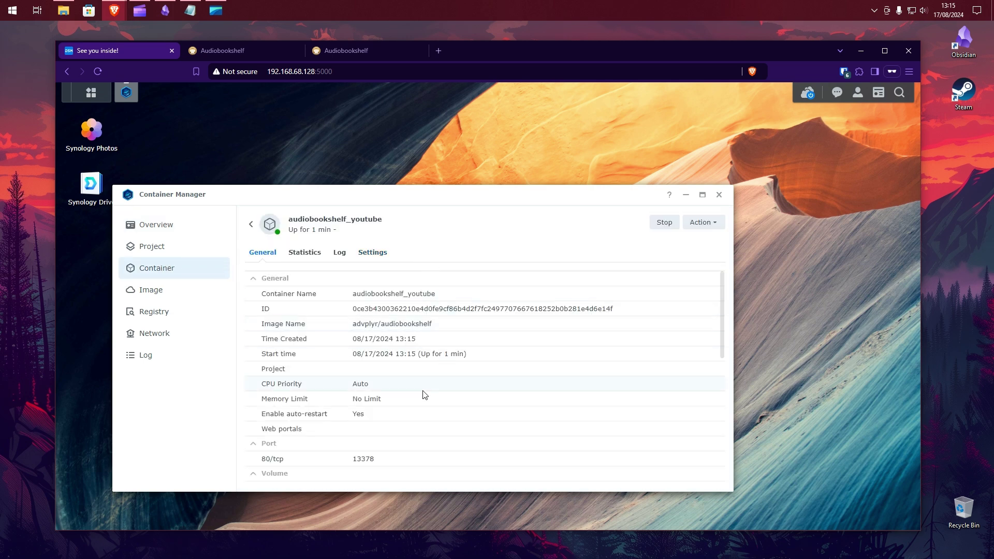
- Load 192.168.68.128:13378 in a new private tab, reloading until Audiobookshelf setup appears
click(437, 51)
text(192.168)
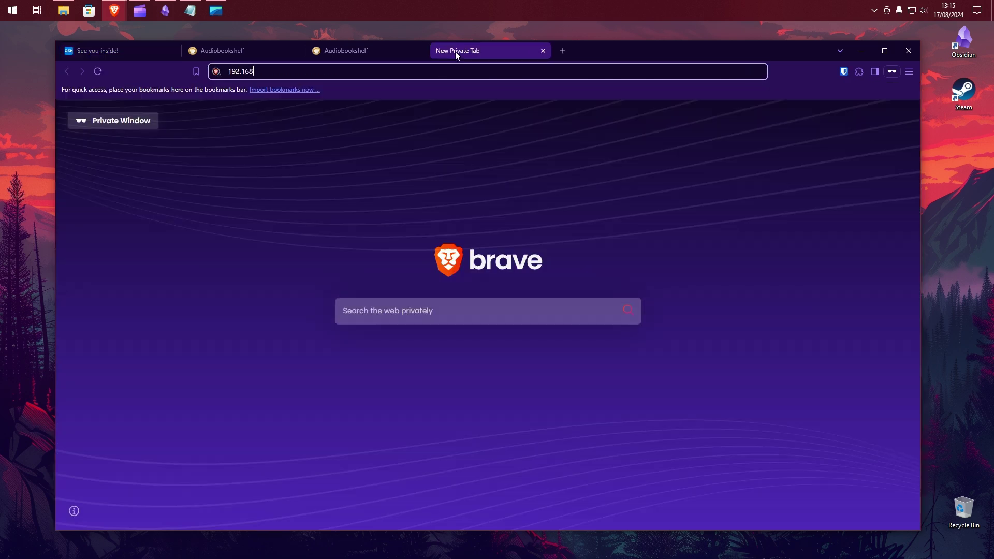
text(.68.128:13378)
key(Return)
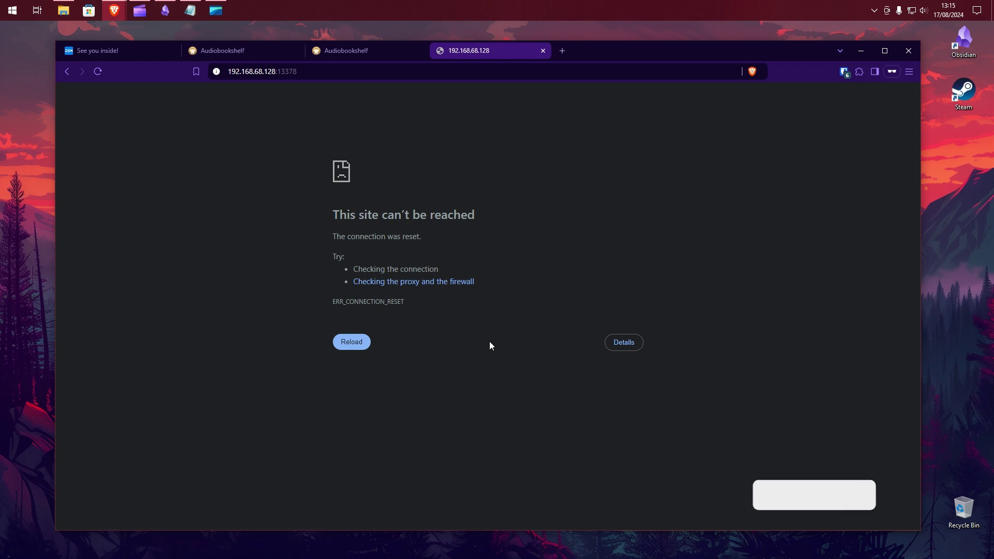
click(358, 350)
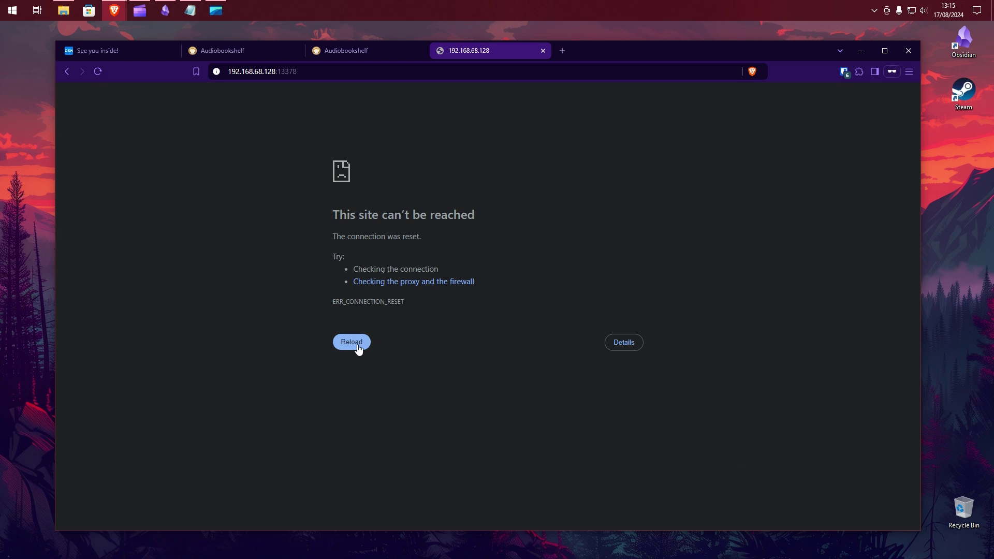
click(358, 346)
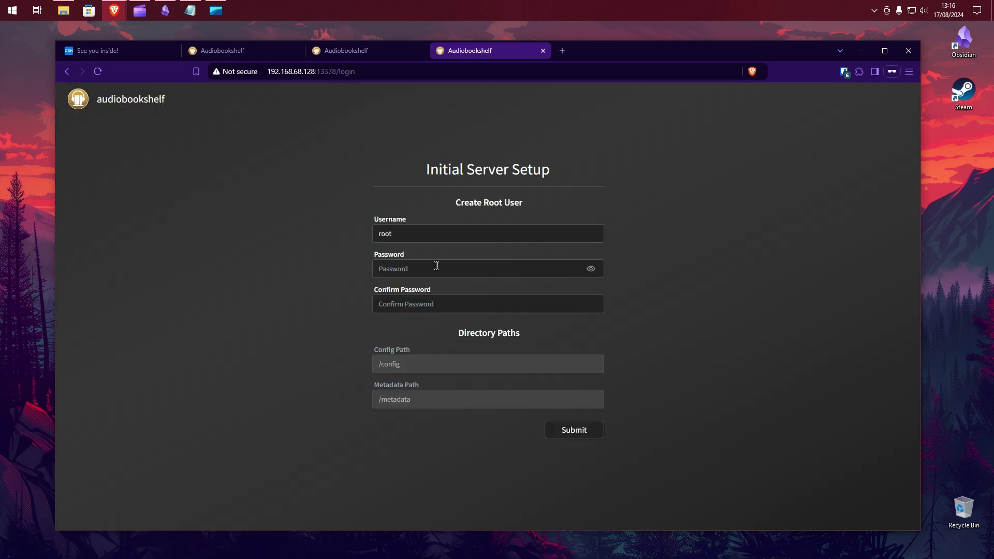
- Create the root user by entering and confirming its password
drag(433, 237, 381, 235)
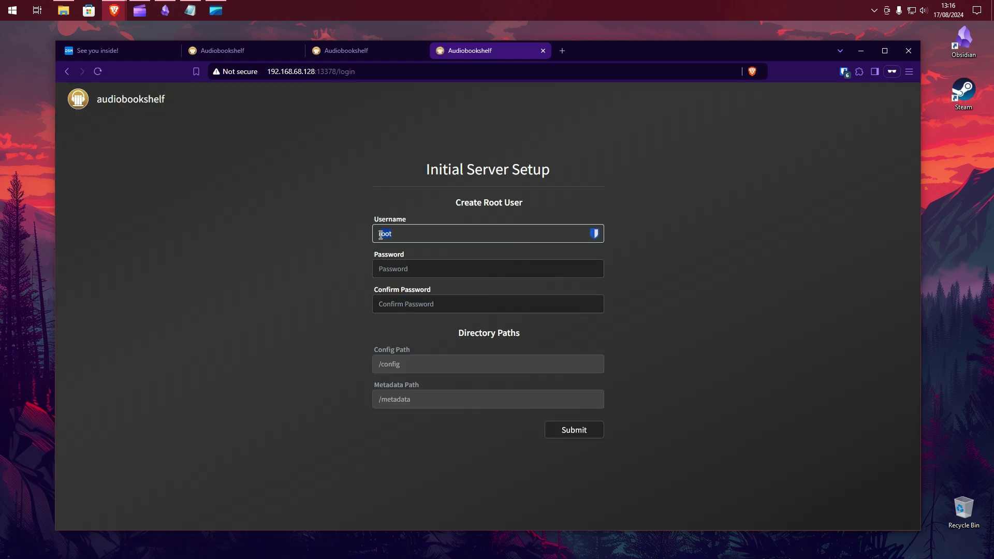
click(500, 269)
text(p)
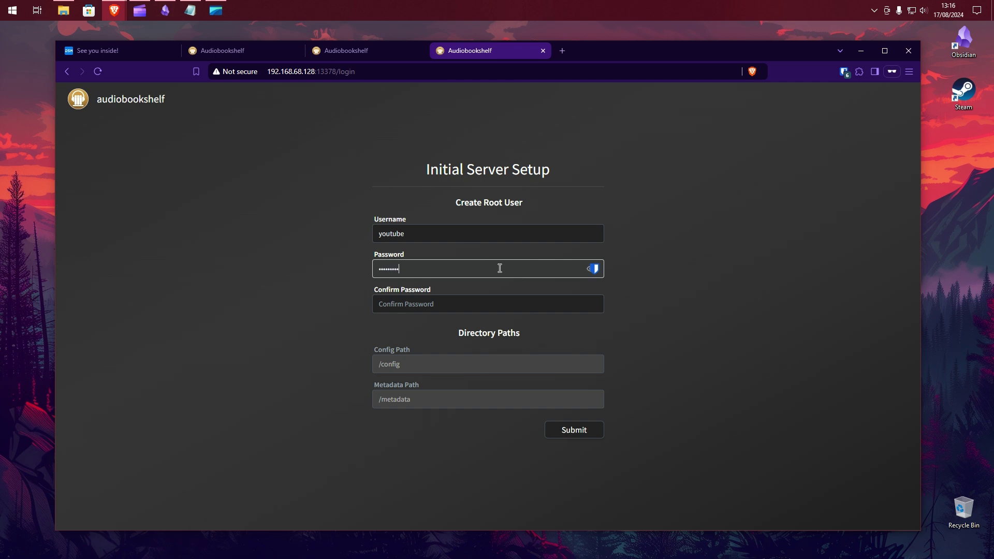
click(533, 302)
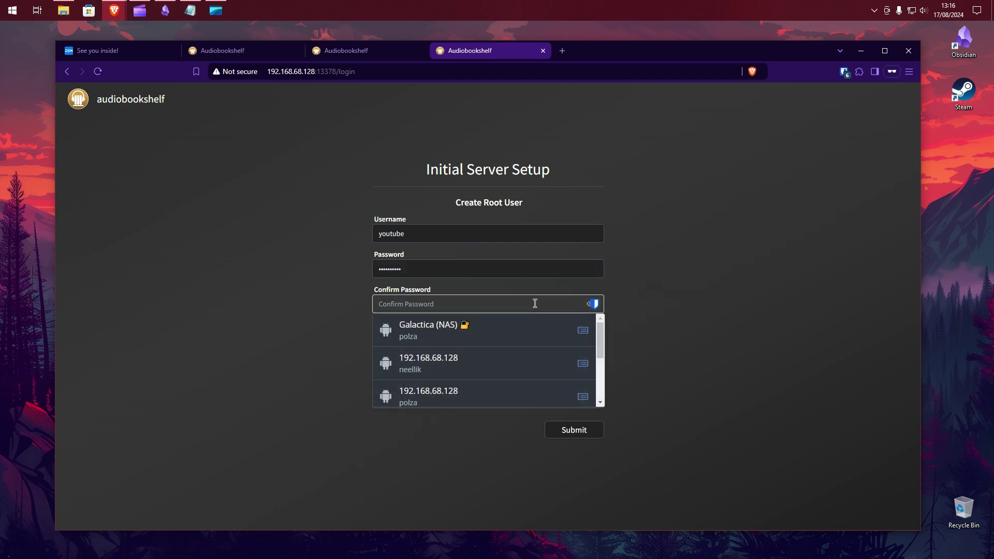
text(password12)
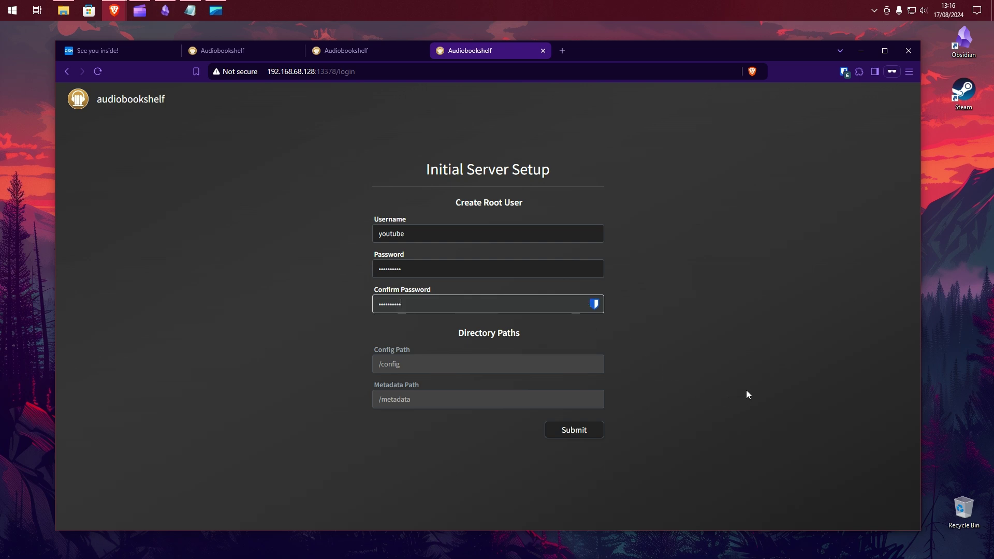
click(747, 390)
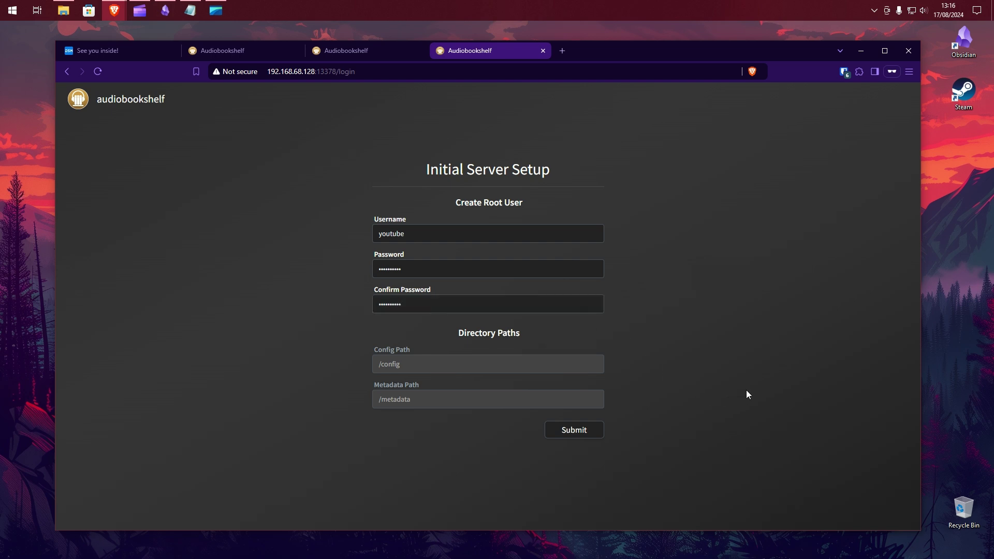
click(576, 430)
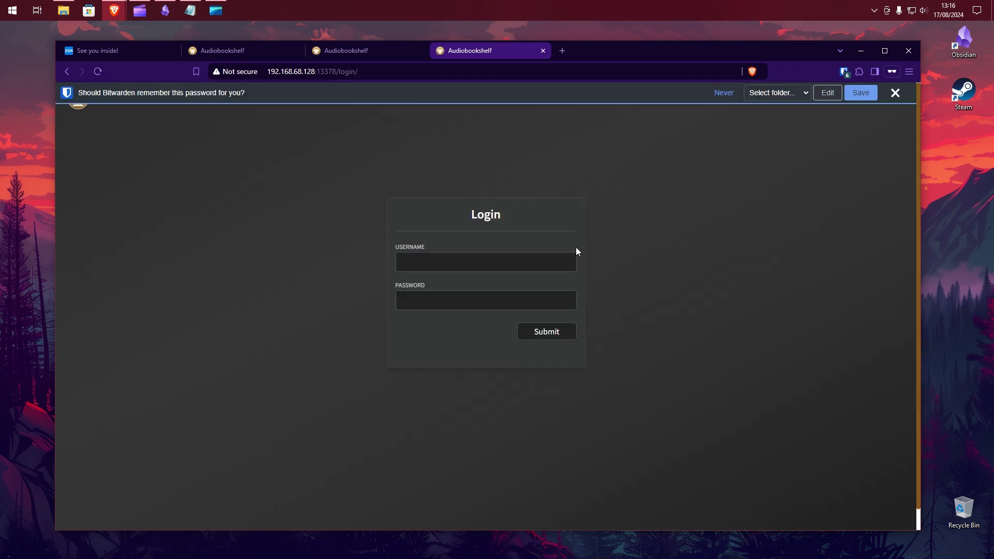
- Log in to Audiobookshelf with the new root account's username and password
click(485, 263)
text(youtube)
key(Tab)
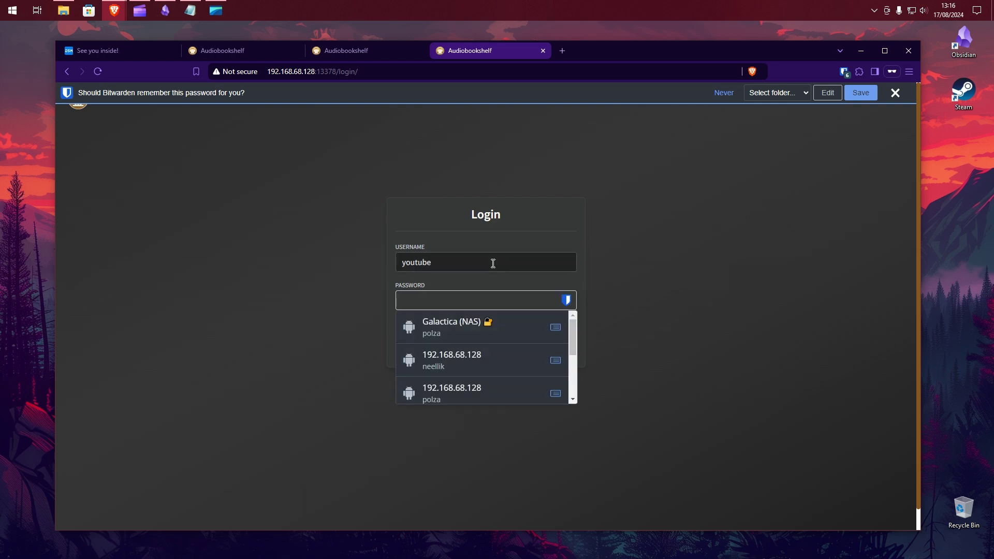
text(•)
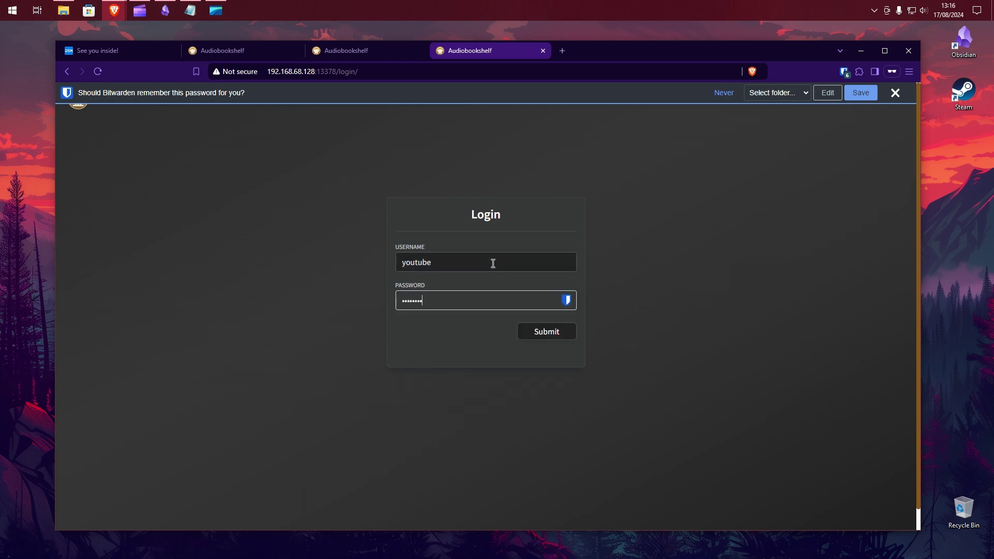
click(563, 335)
click(895, 93)
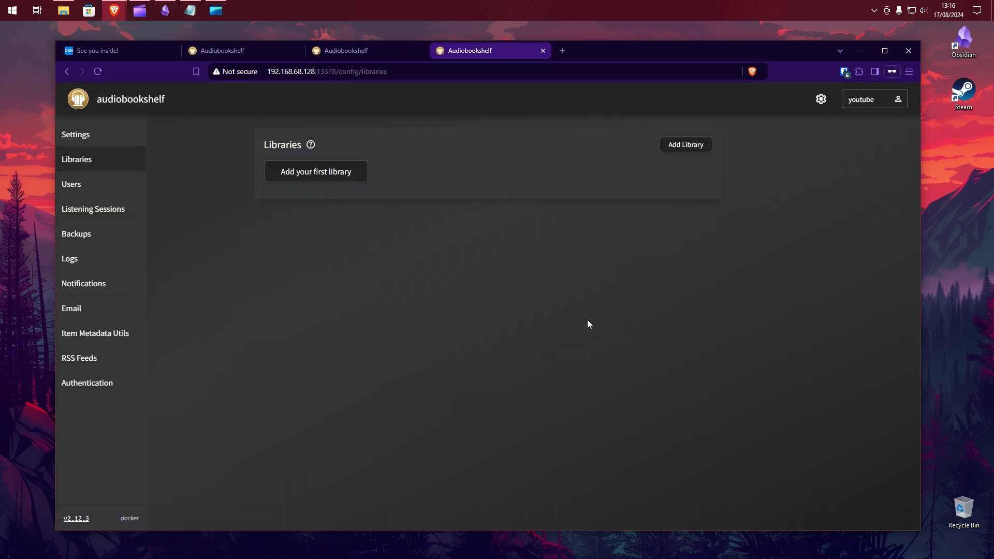
click(111, 138)
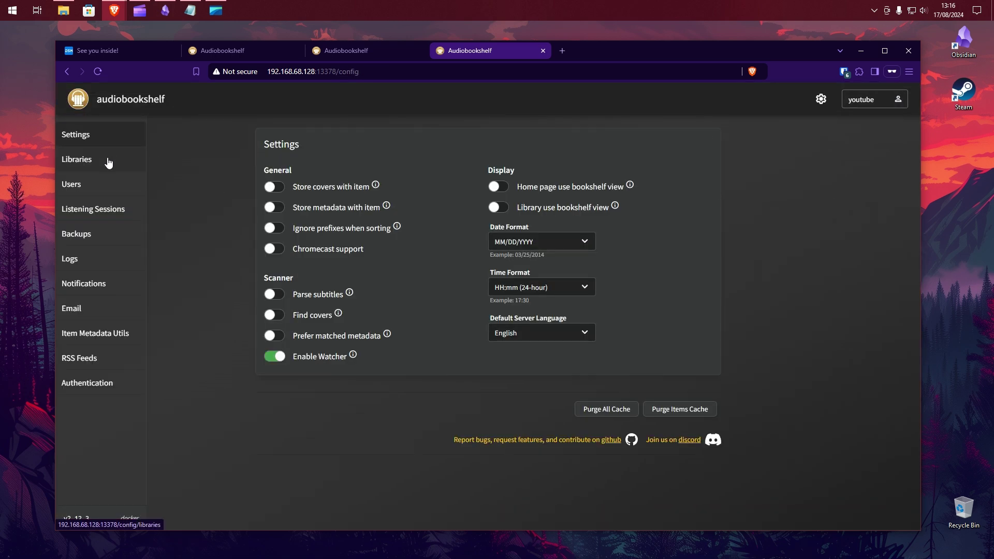
click(107, 162)
click(100, 214)
click(92, 234)
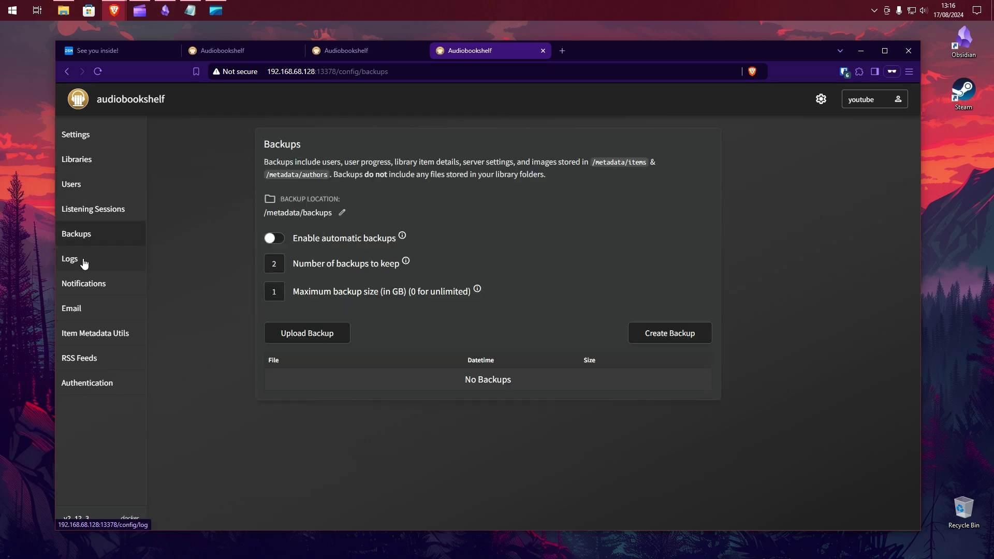
click(83, 259)
click(82, 139)
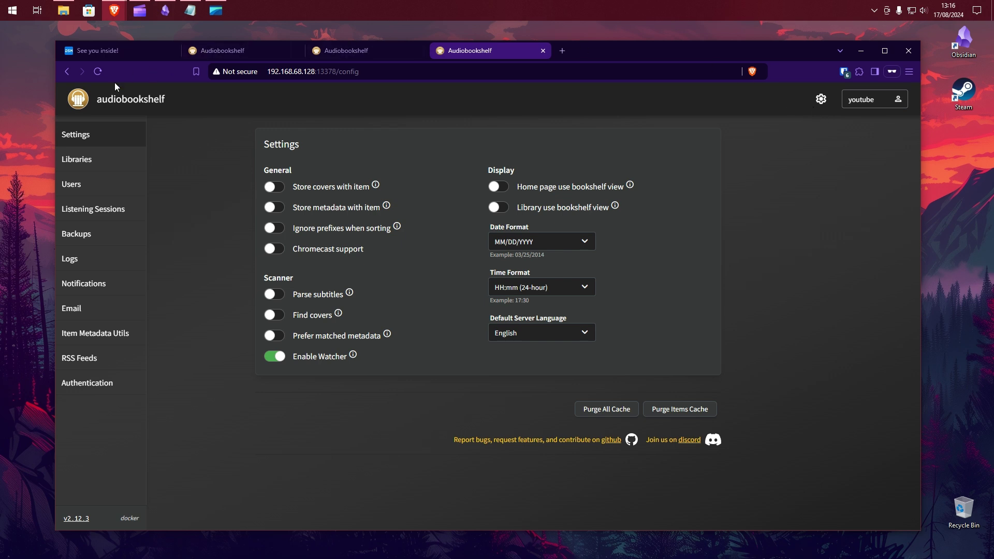
click(76, 161)
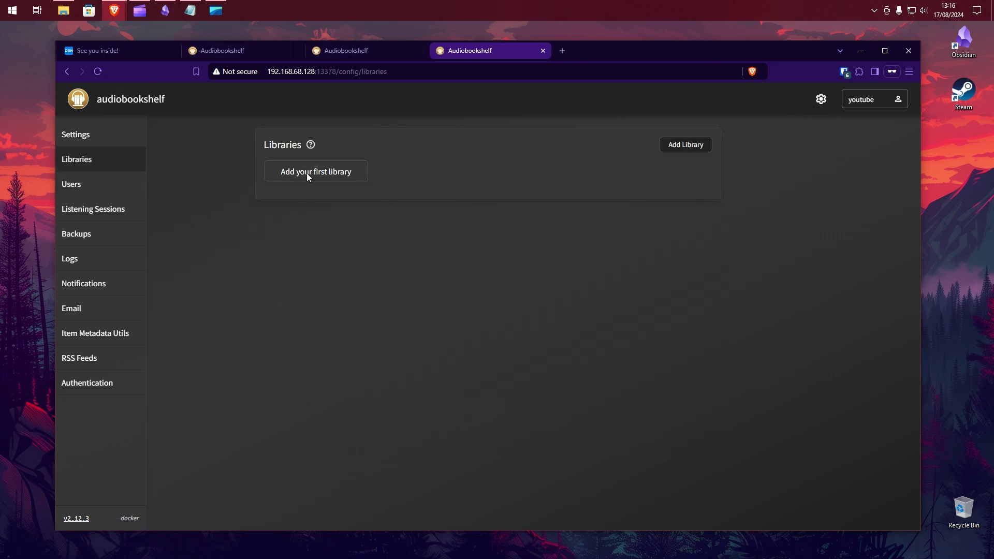
- Start a first library using folder /audiobooks/Audiobooks - Adult with Audible.co.uk metadata
click(306, 173)
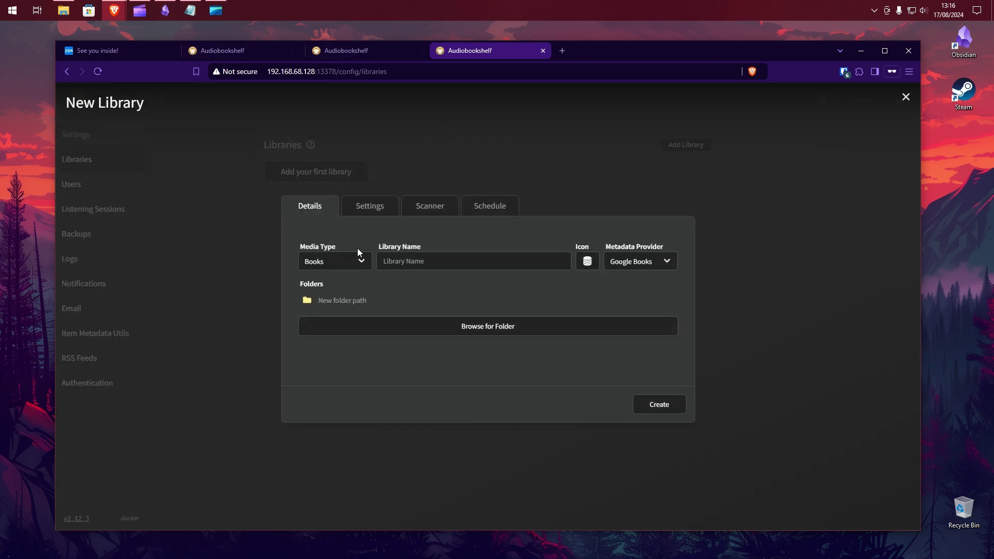
click(391, 328)
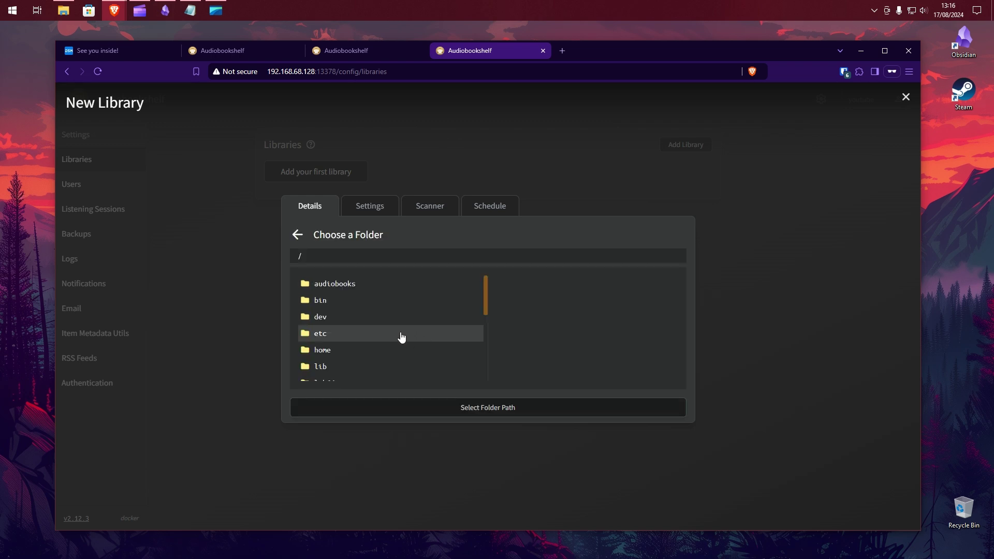
click(343, 284)
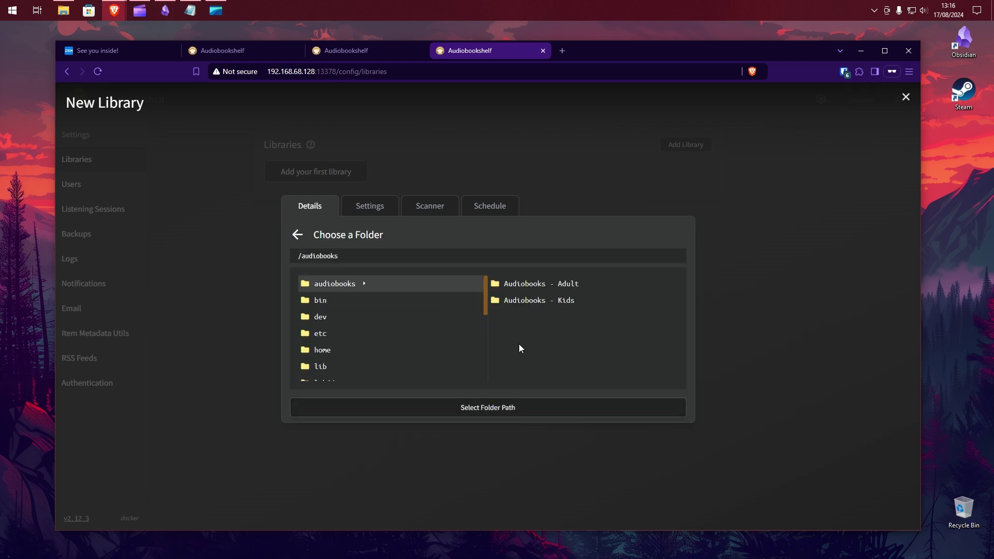
click(536, 284)
click(512, 408)
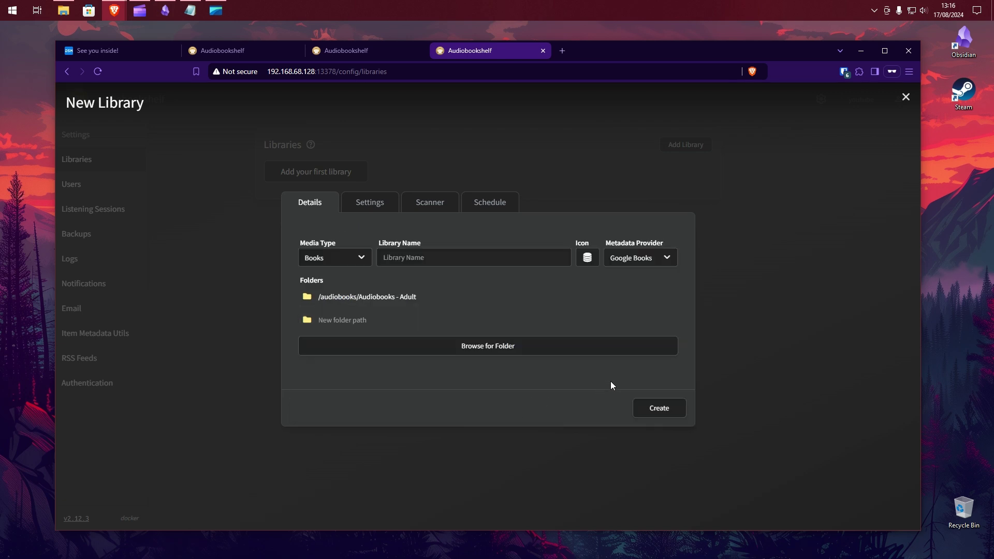
click(667, 257)
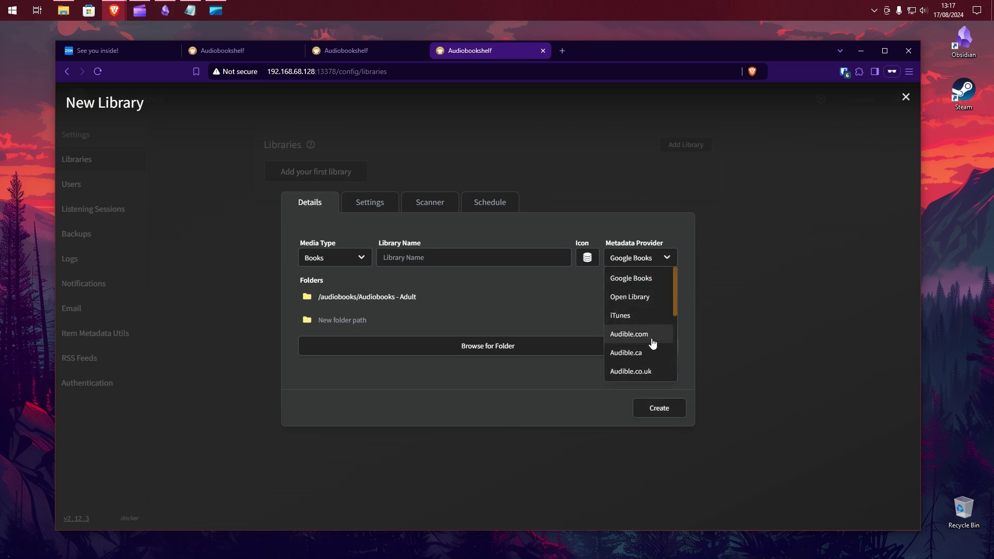
click(647, 371)
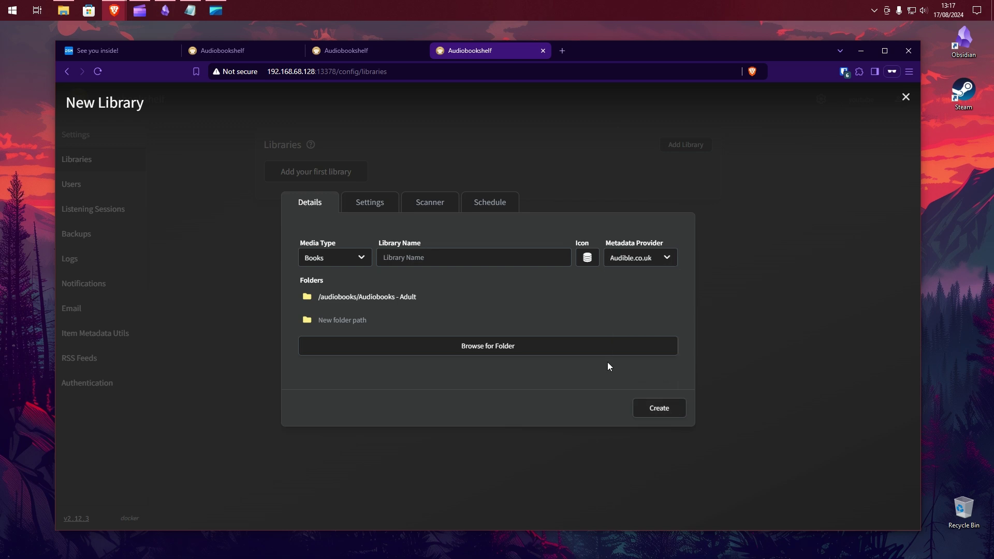
- Name the library Audiobooks and create it
click(643, 410)
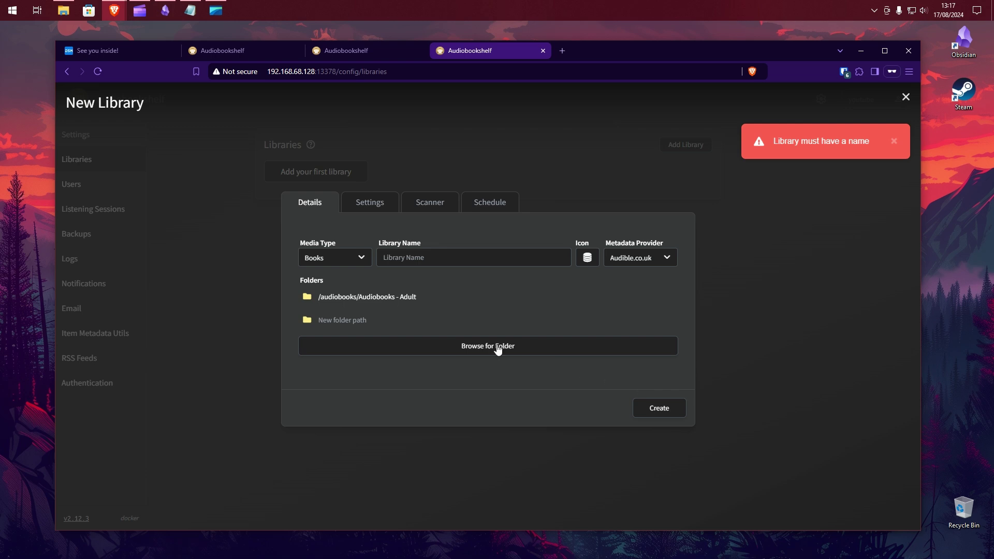
click(434, 259)
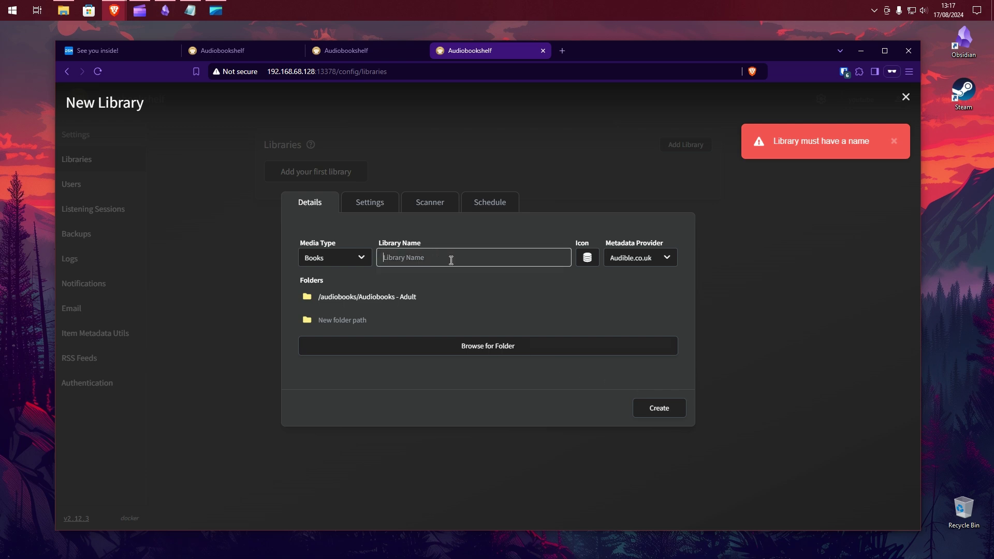
text(Audiobooks)
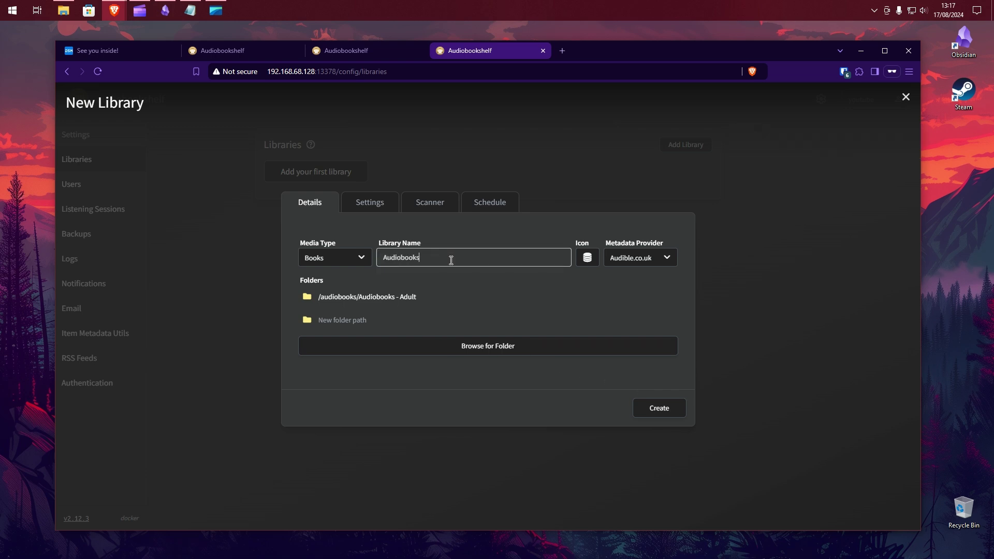
click(667, 410)
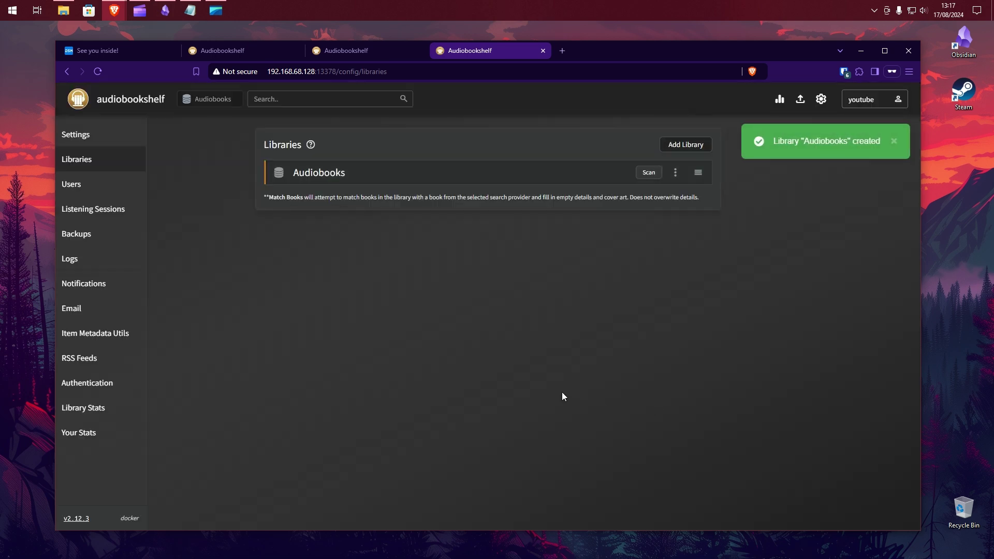
- Scan the Audiobooks library, then go to its home page via the logo
click(648, 173)
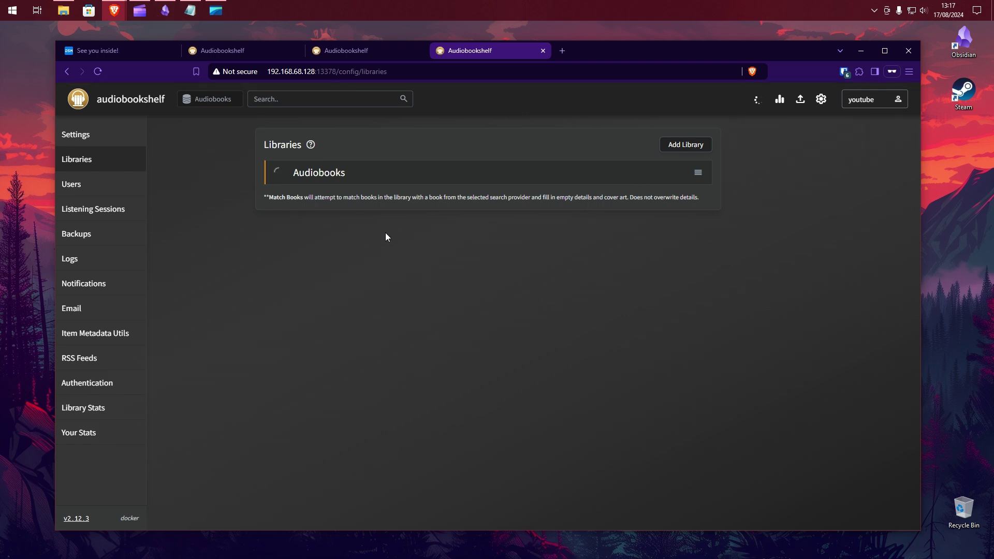
click(74, 134)
click(121, 108)
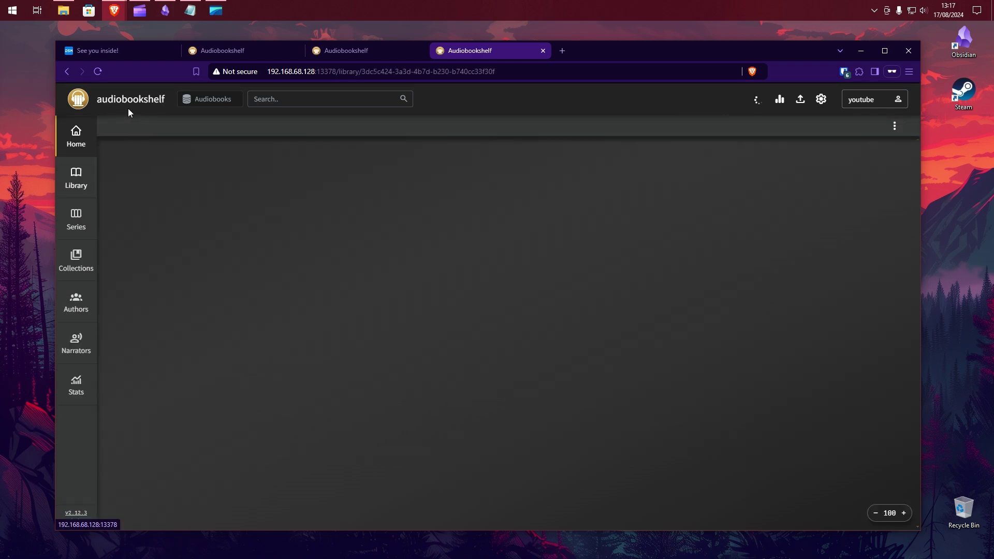